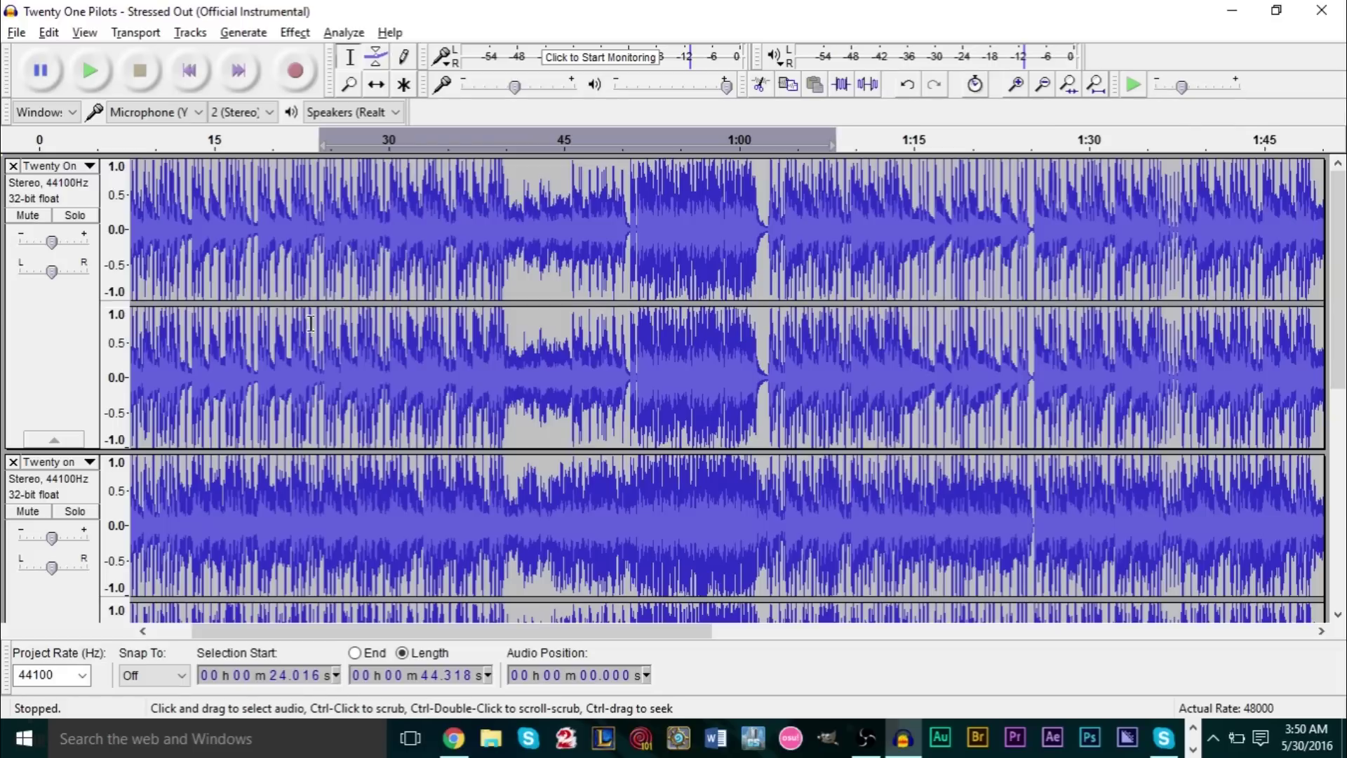
click(478, 371)
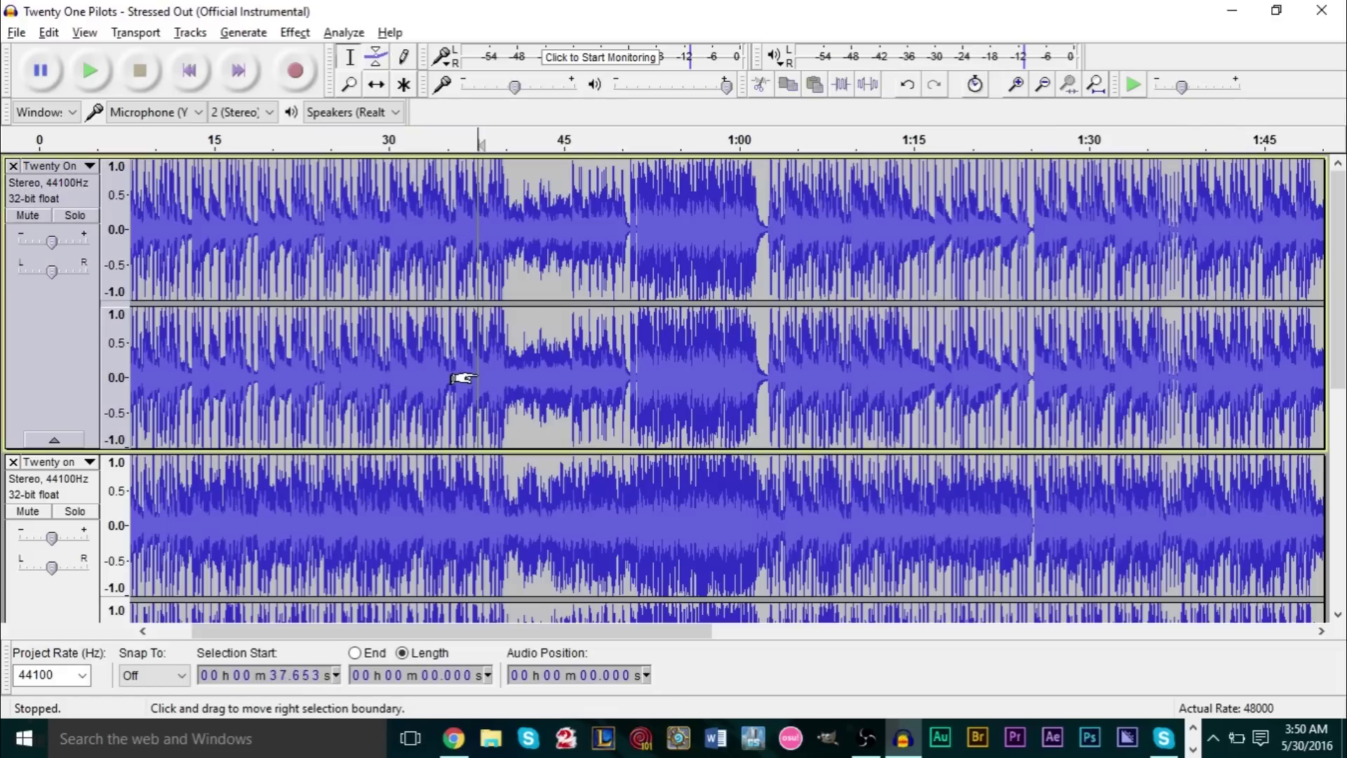
scroll(479, 372, down, 5)
scroll(479, 372, up, 4)
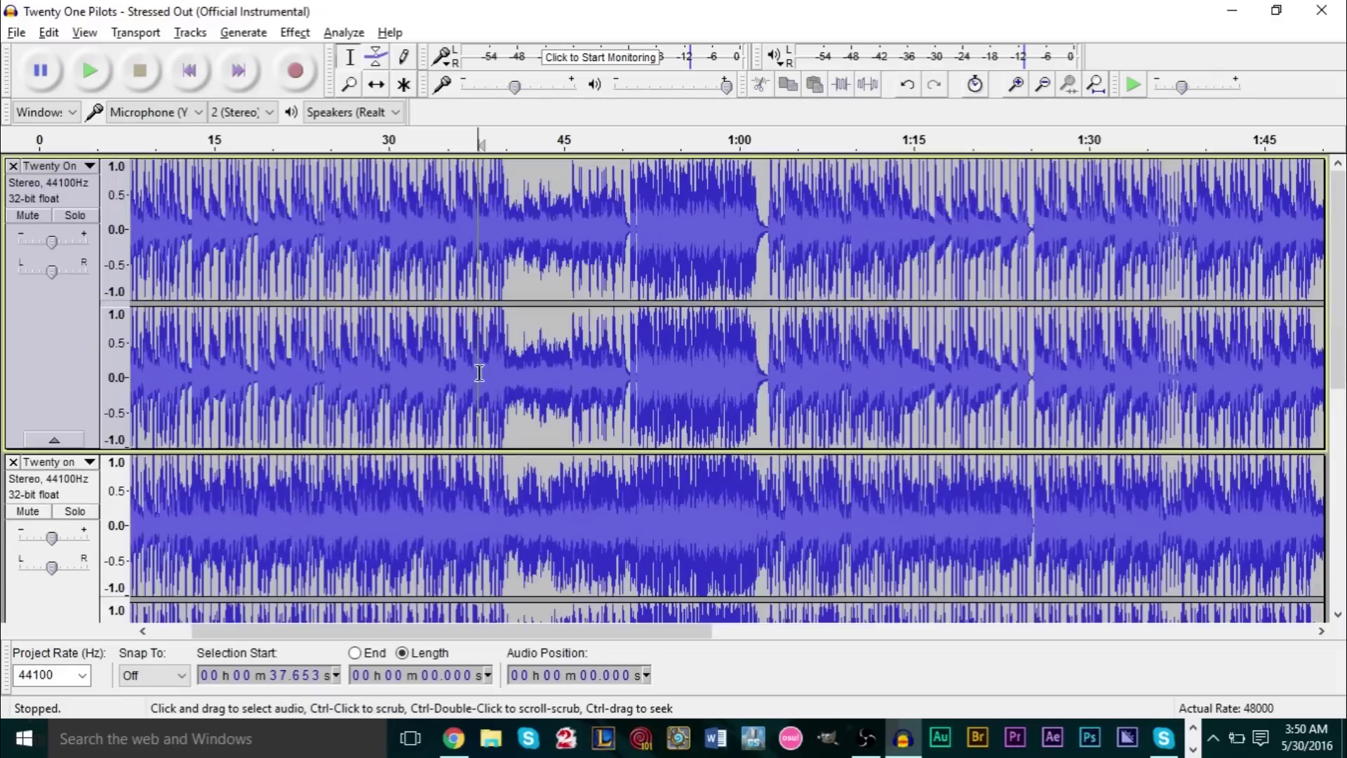
drag(324, 352, 818, 372)
click(709, 377)
drag(324, 373, 775, 420)
scroll(762, 423, down, 2)
scroll(761, 423, down, 4)
drag(347, 495, 829, 526)
scroll(950, 519, down, 1)
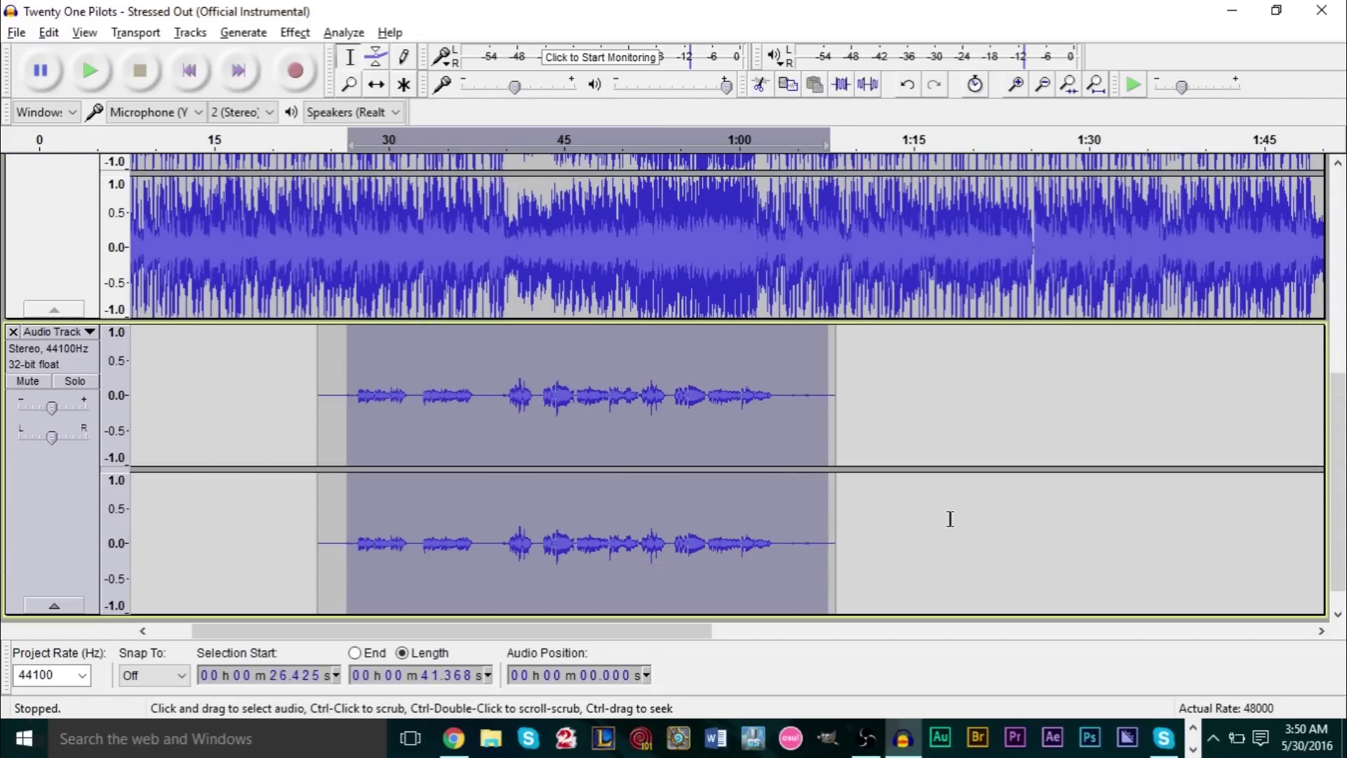
click(948, 446)
scroll(933, 448, up, 5)
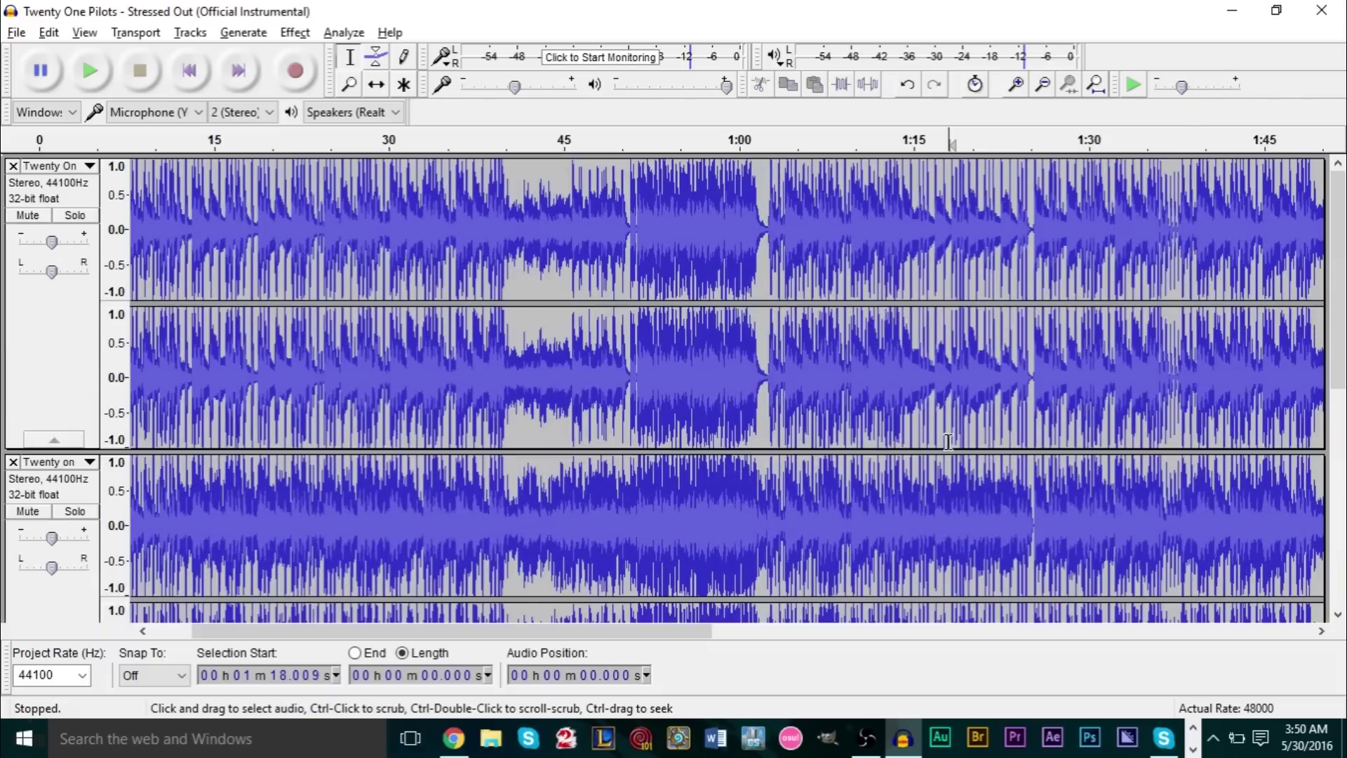
scroll(630, 394, down, 2)
scroll(630, 394, up, 5)
click(381, 366)
drag(400, 366, 1018, 366)
scroll(410, 319, down, 3)
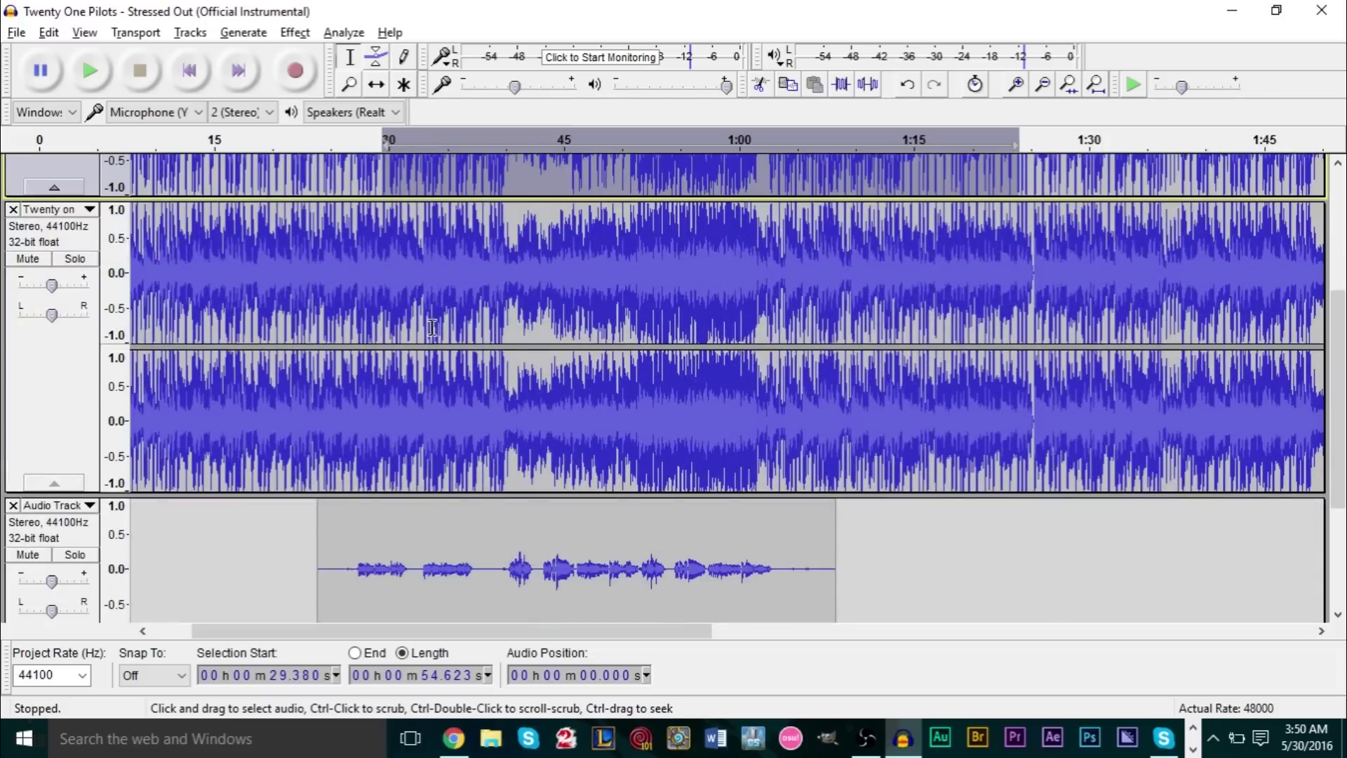
drag(386, 270, 1006, 287)
click(987, 559)
scroll(975, 561, down, 3)
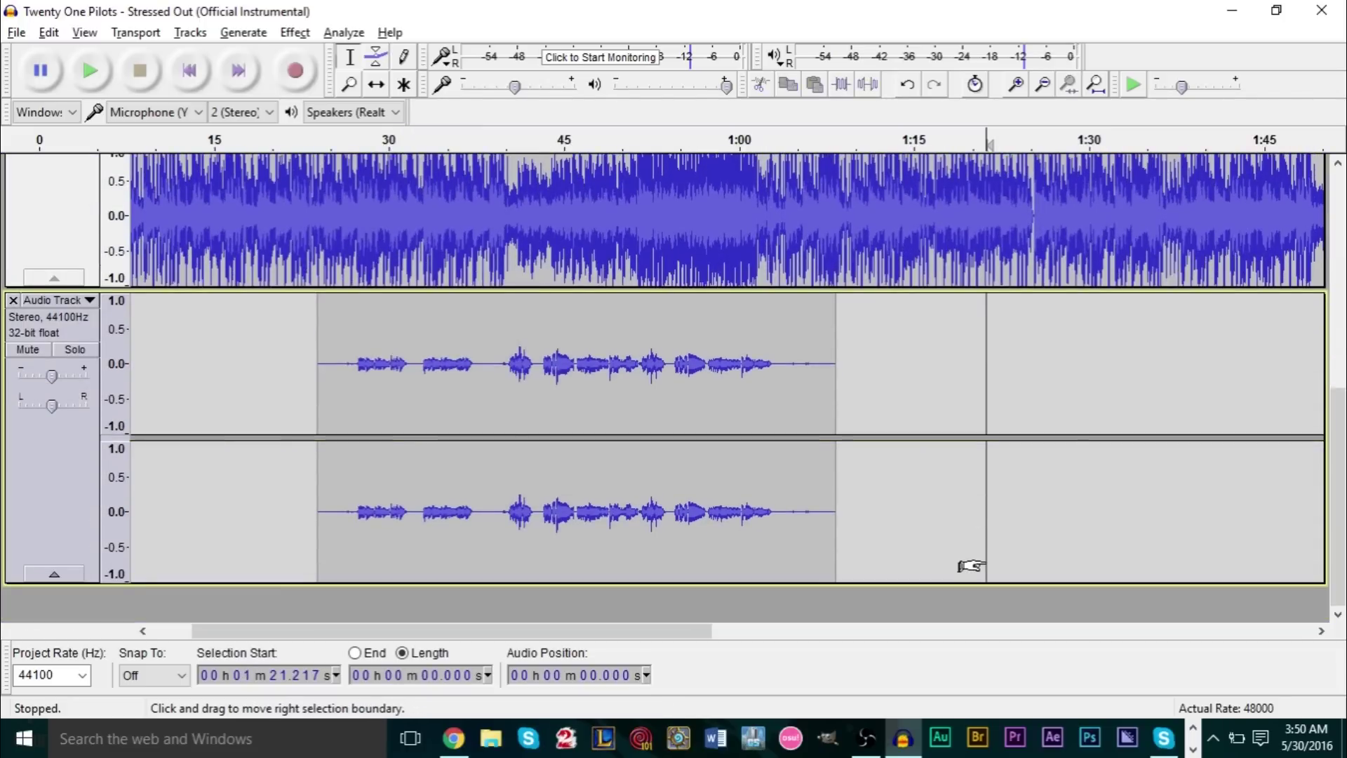
drag(918, 391, 892, 357)
scroll(302, 379, up, 3)
scroll(905, 520, up, 4)
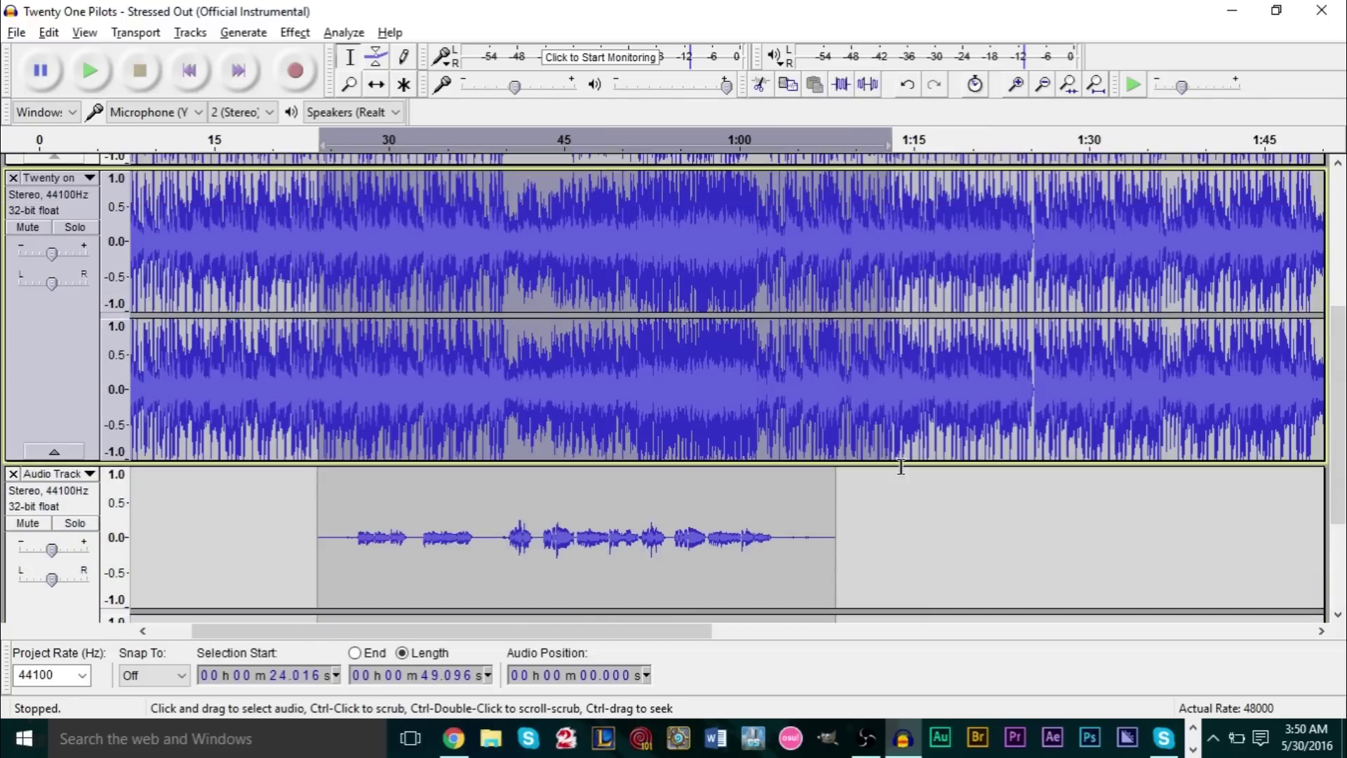
scroll(859, 506, down, 4)
scroll(772, 492, up, 4)
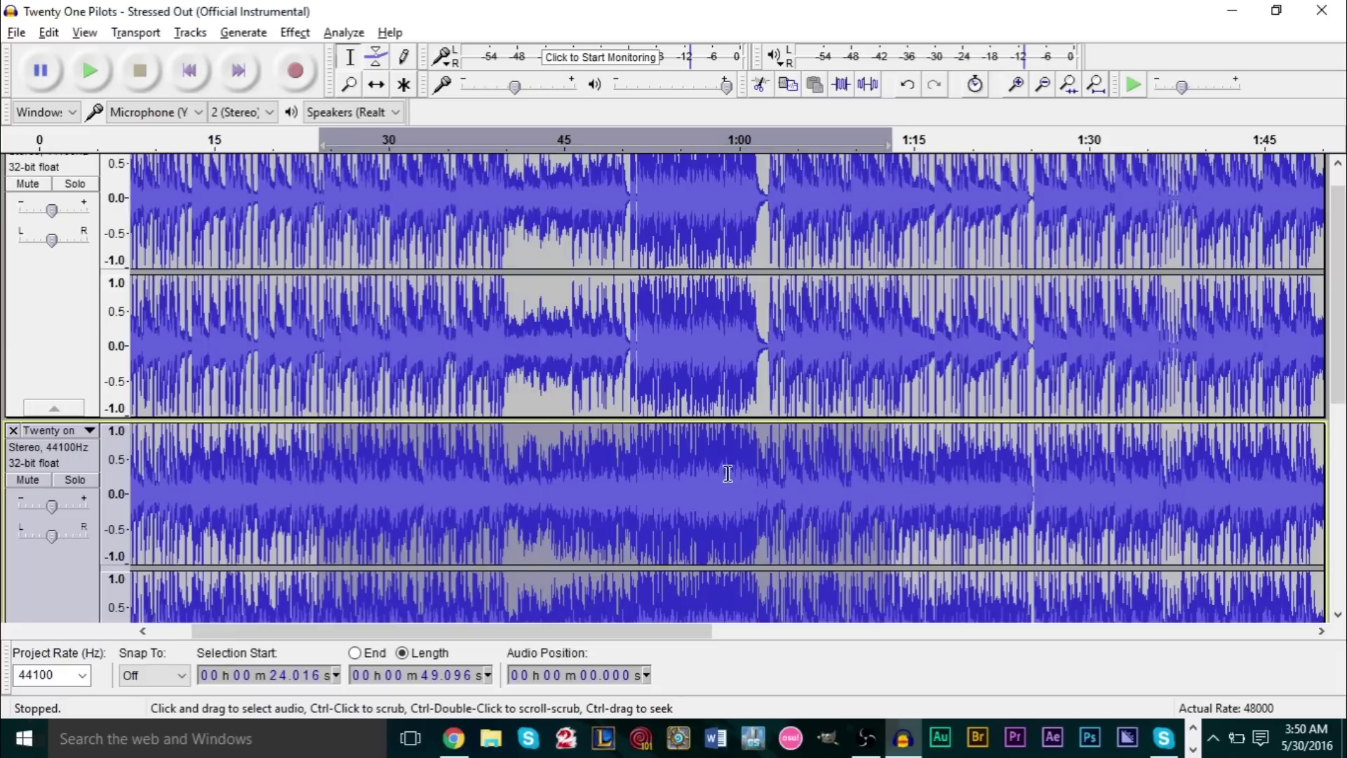
drag(474, 320, 707, 329)
scroll(692, 340, down, 4)
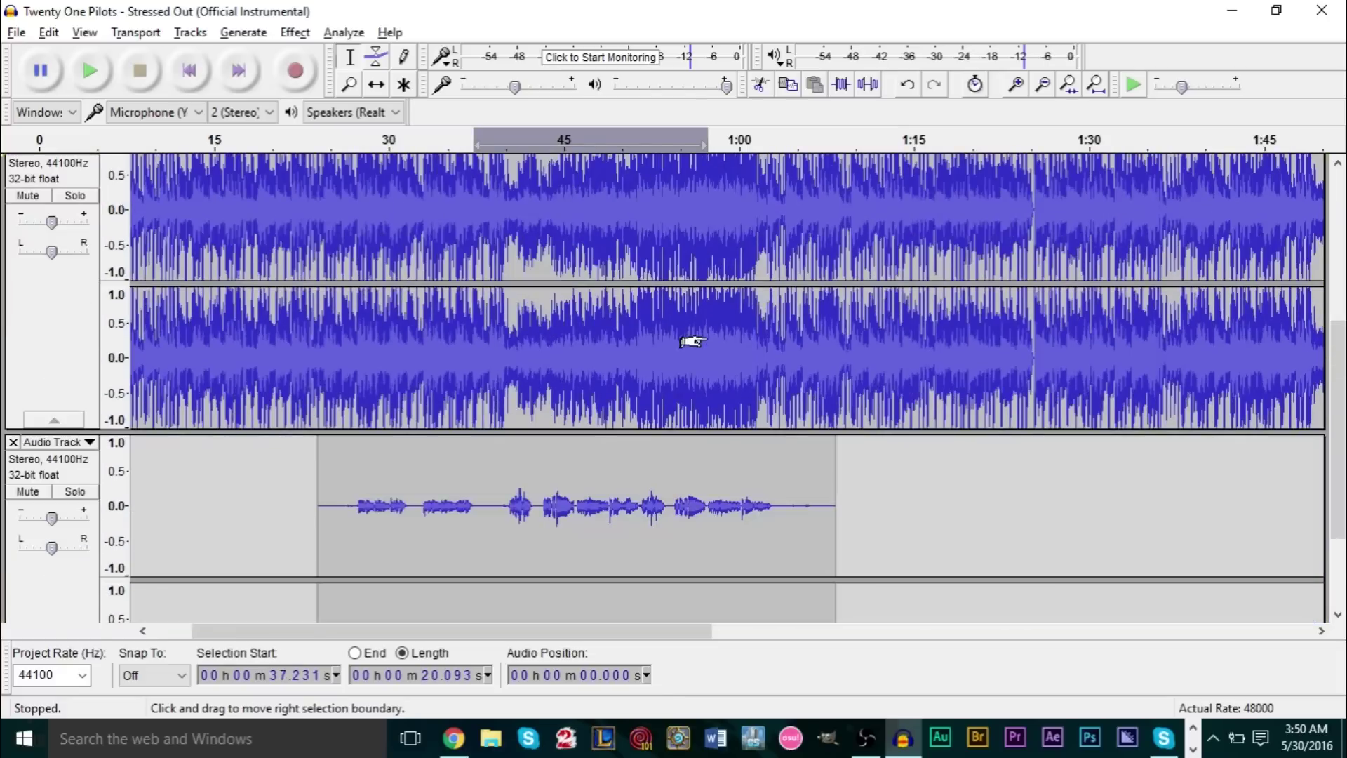
click(557, 519)
scroll(557, 519, down, 2)
scroll(557, 520, up, 6)
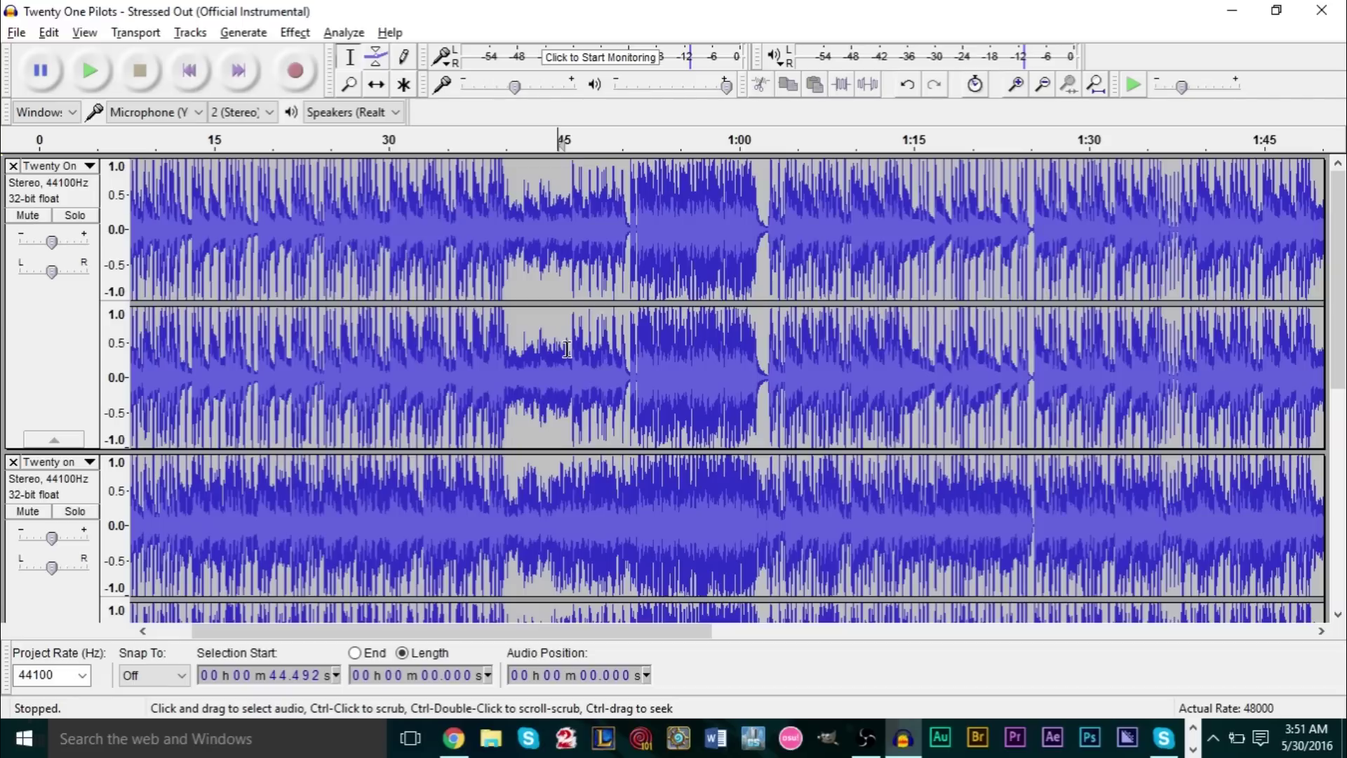
Download the 64-bit GSnap zip (GSnapWin64) from the GVST GSnap page in Chrome.
click(453, 739)
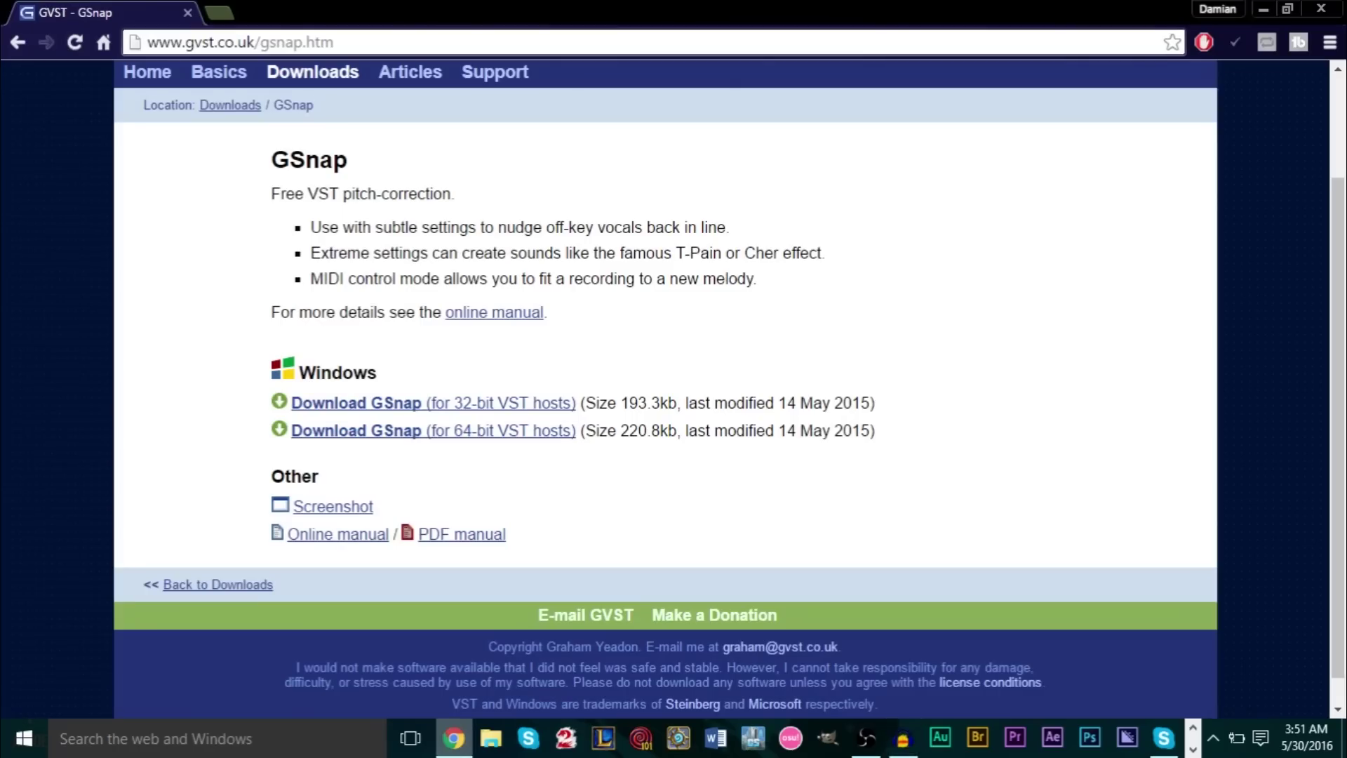
drag(258, 164, 355, 163)
click(430, 204)
scroll(442, 246, up, 2)
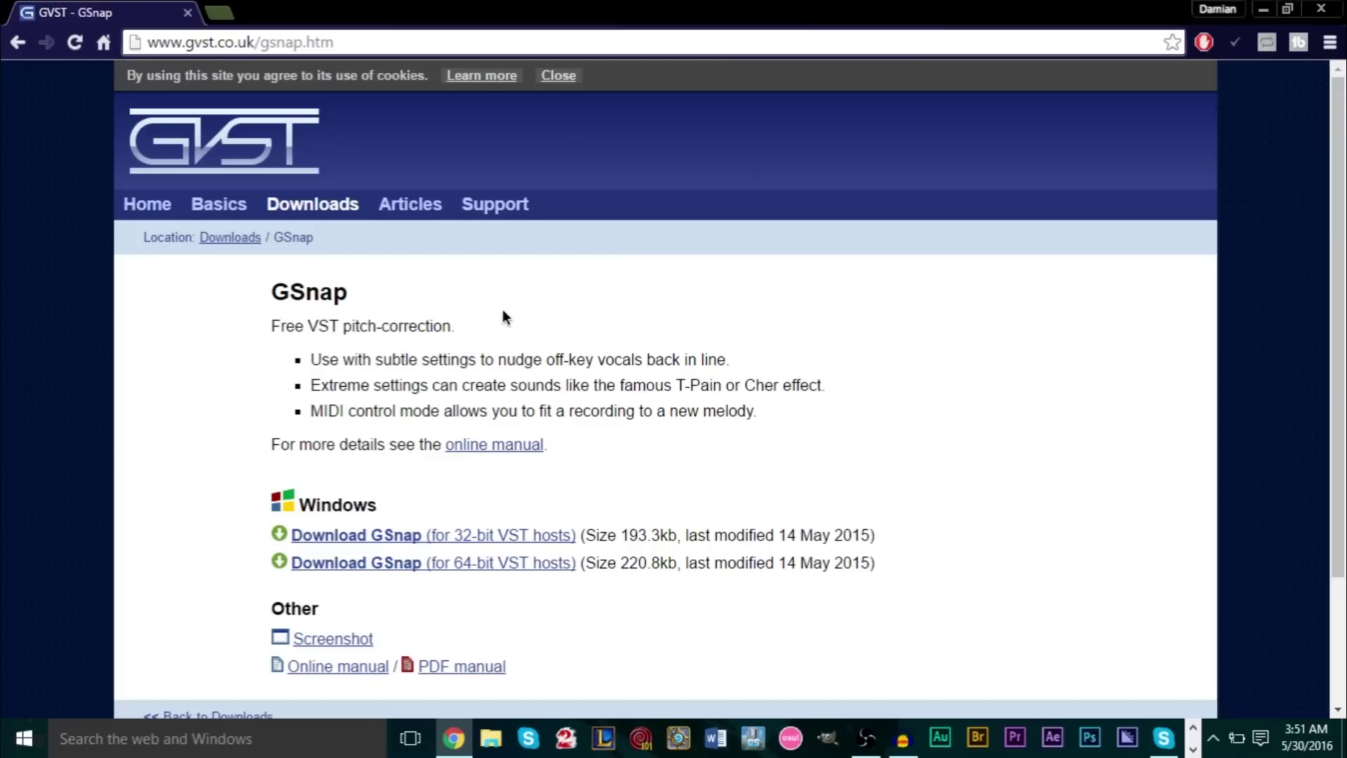
scroll(502, 309, down, 3)
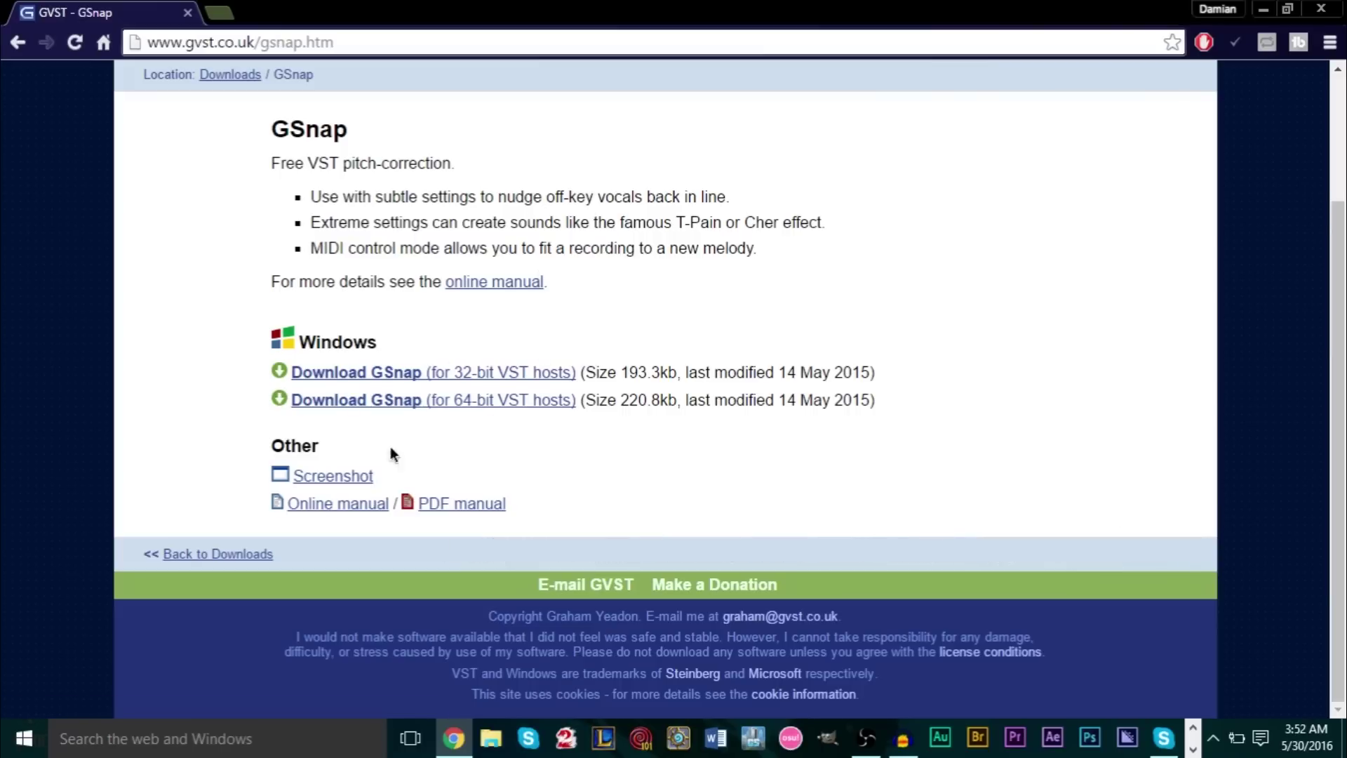
click(424, 397)
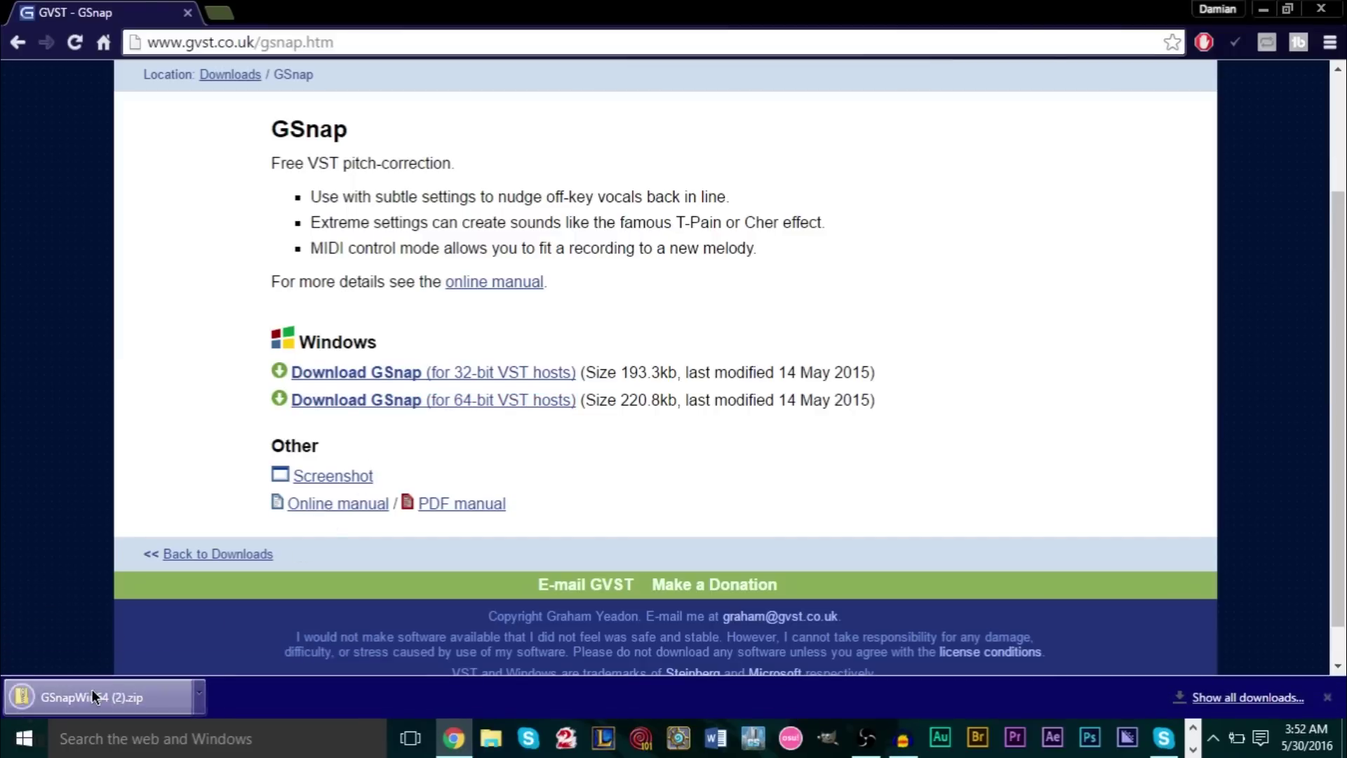
Copy GSnap.dll out of the downloaded GSnap zip.
click(91, 691)
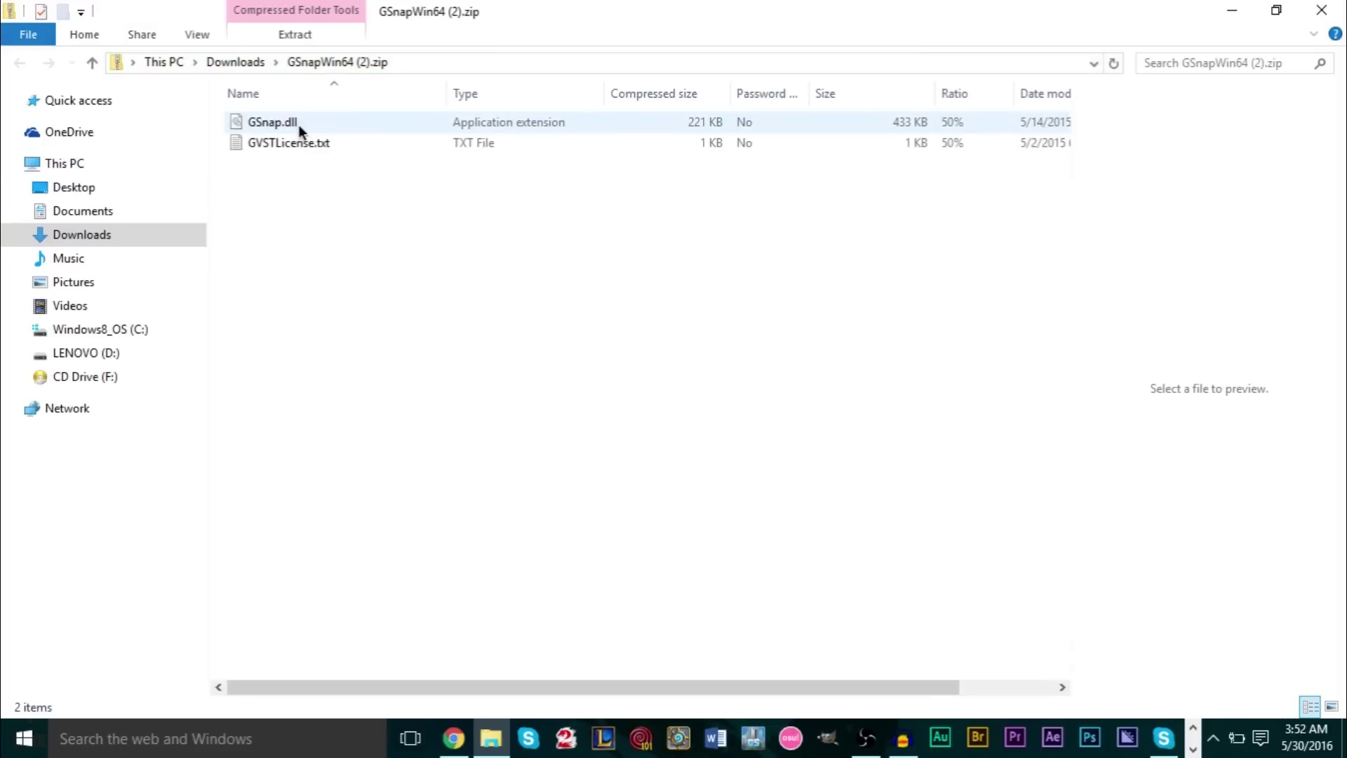
click(298, 124)
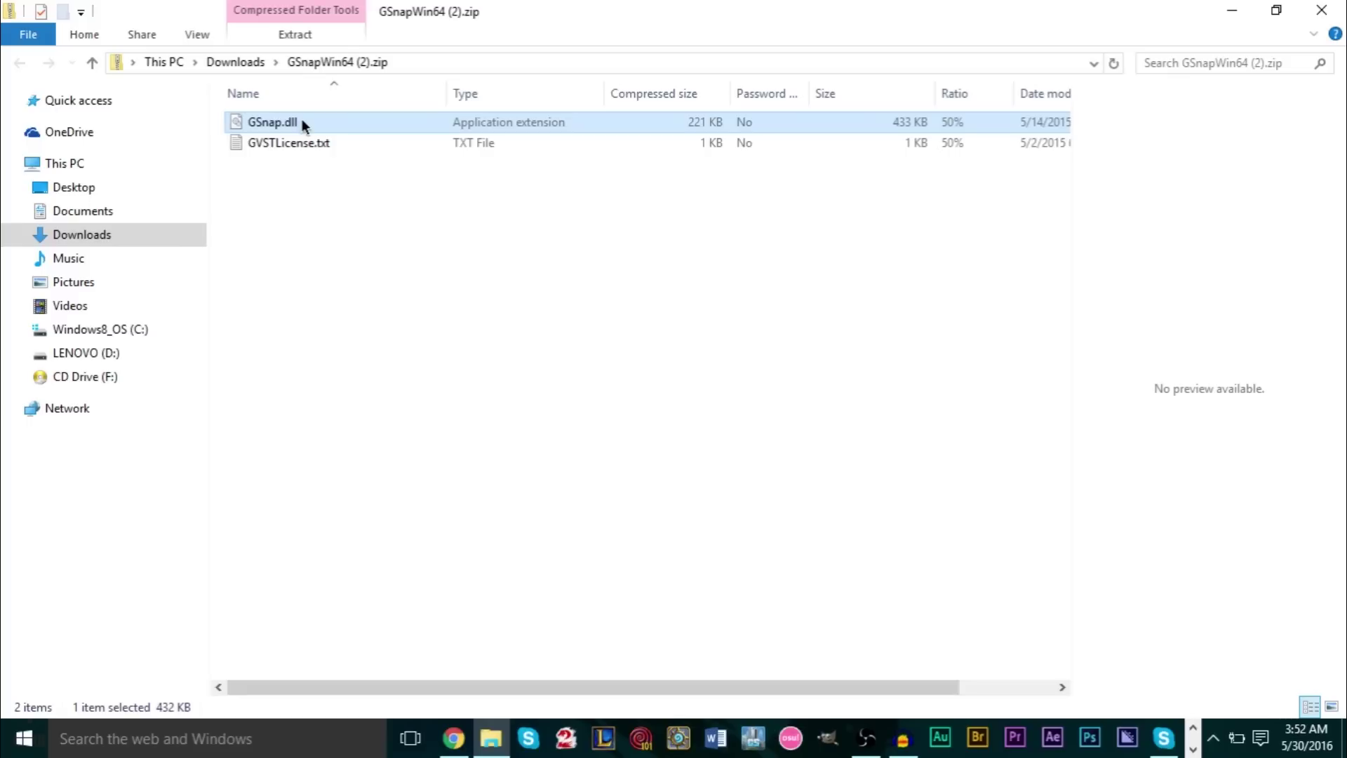
right_click(303, 121)
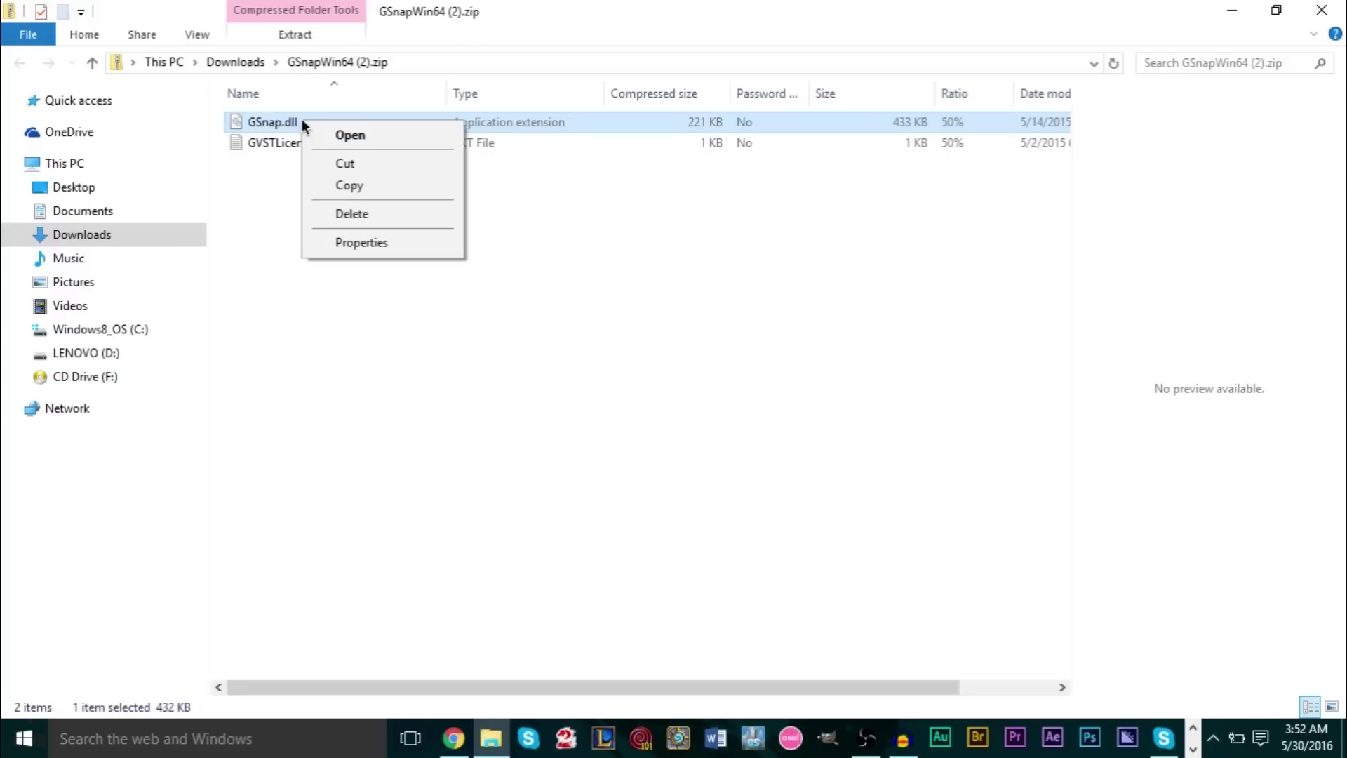
click(339, 187)
Paste GSnap.dll into C:\Program Files (x86)\Audacity\Plug-Ins and close File Explorer.
click(122, 329)
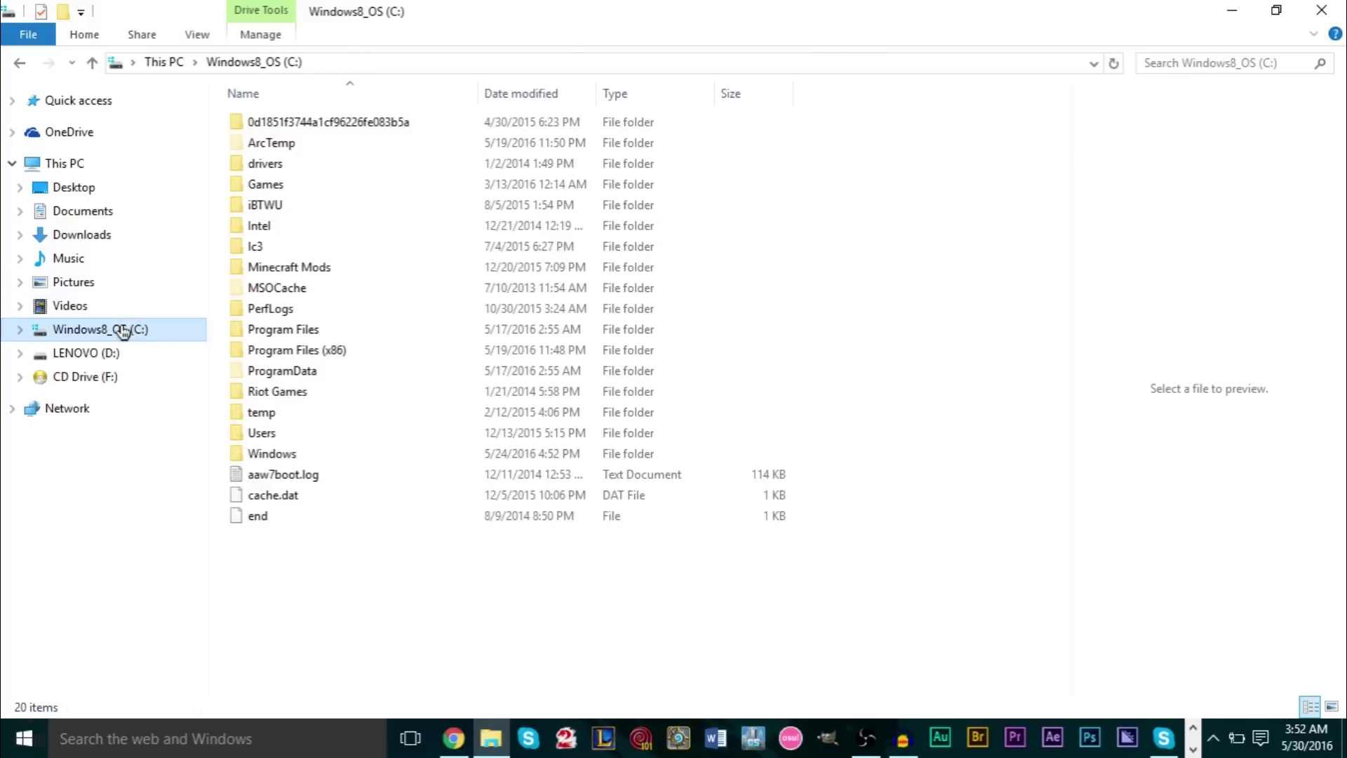
double_click(315, 349)
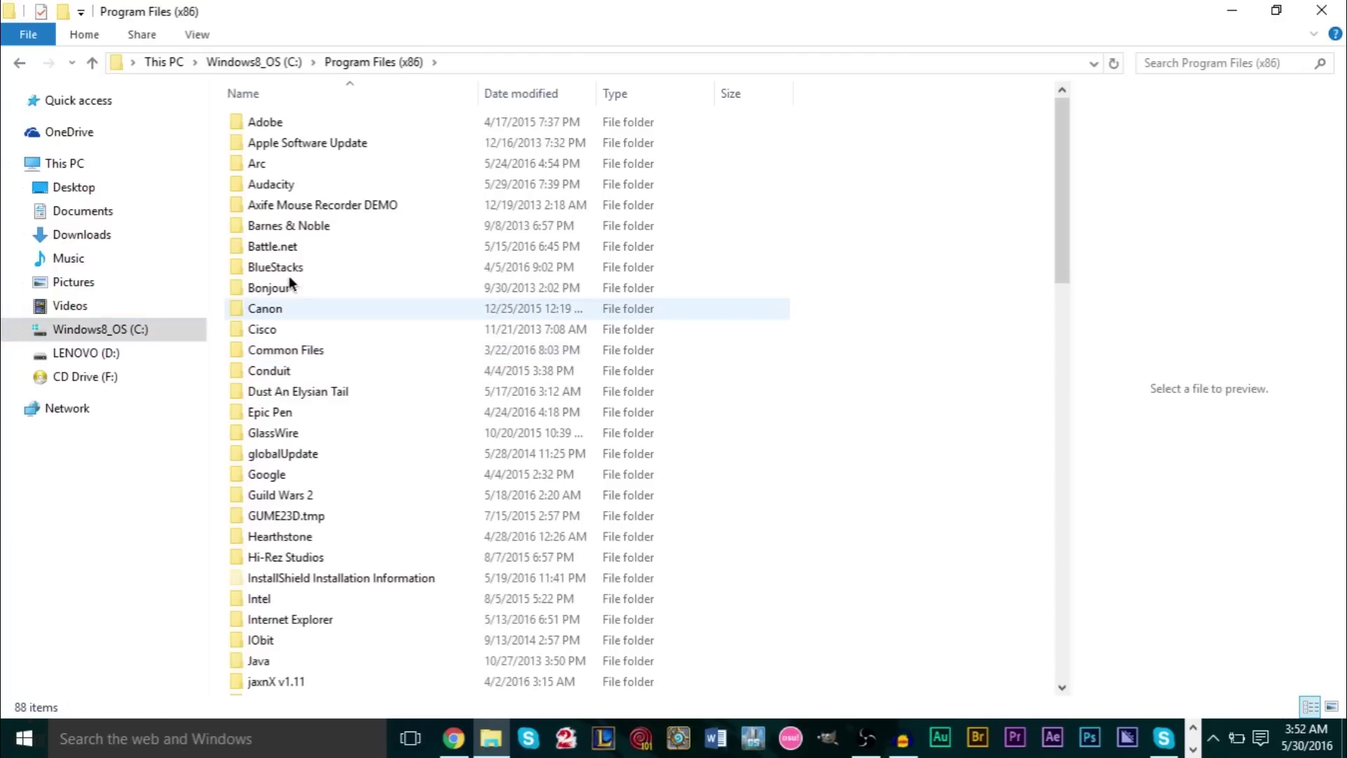
click(284, 183)
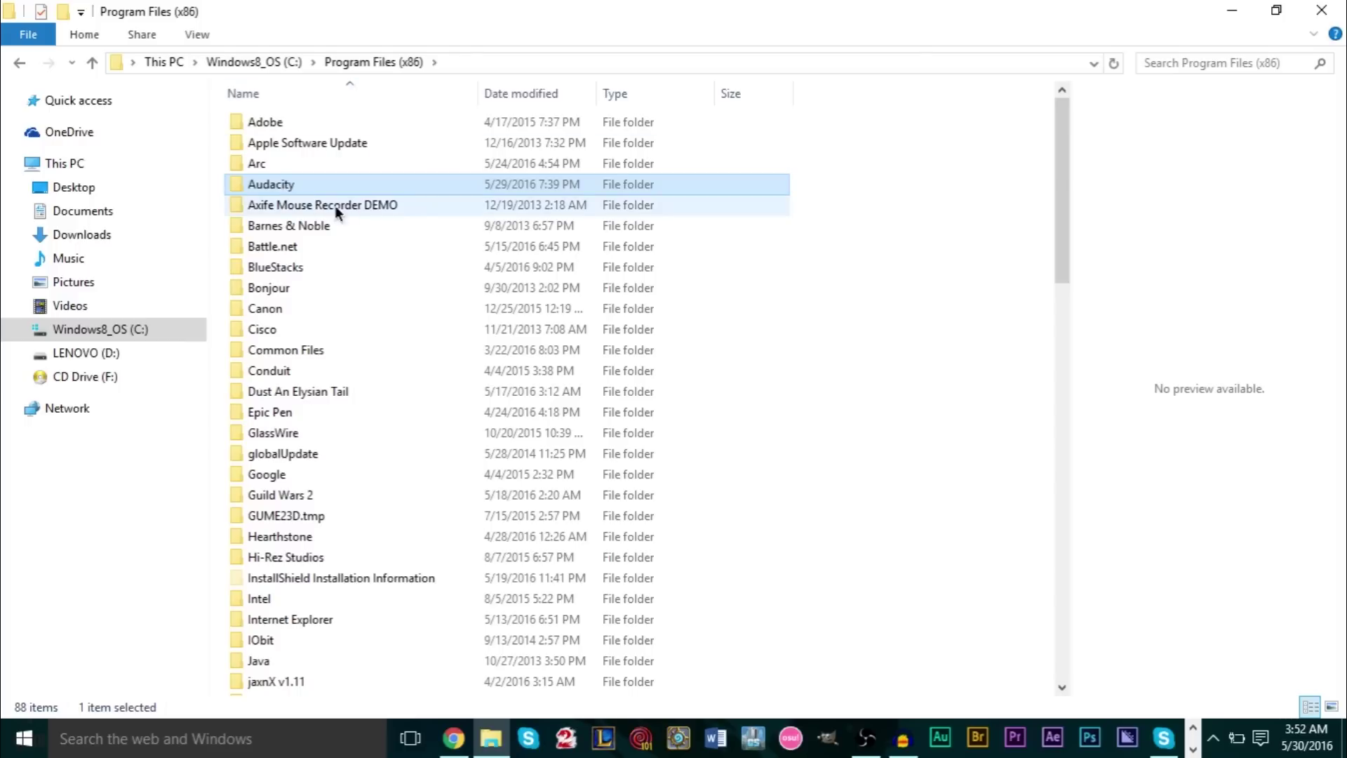
double_click(309, 186)
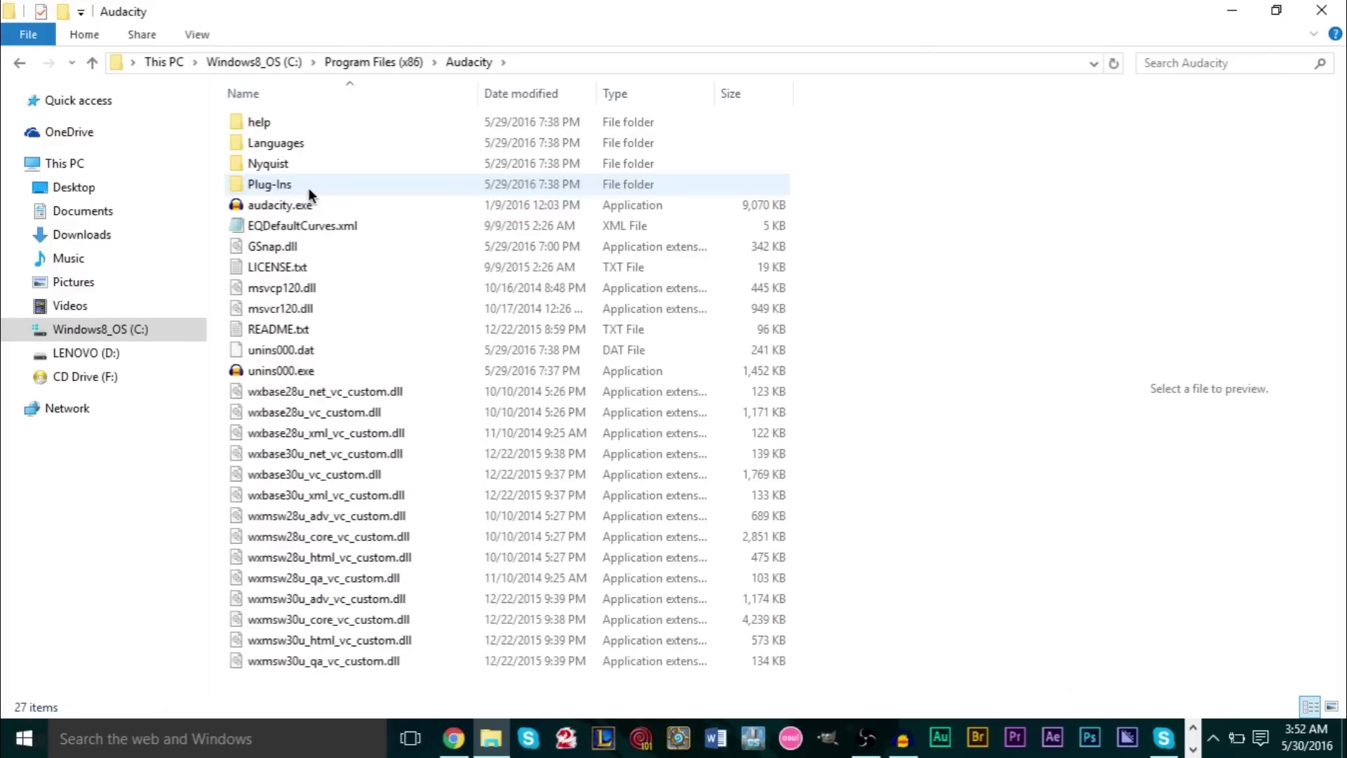
double_click(309, 186)
right_click(865, 289)
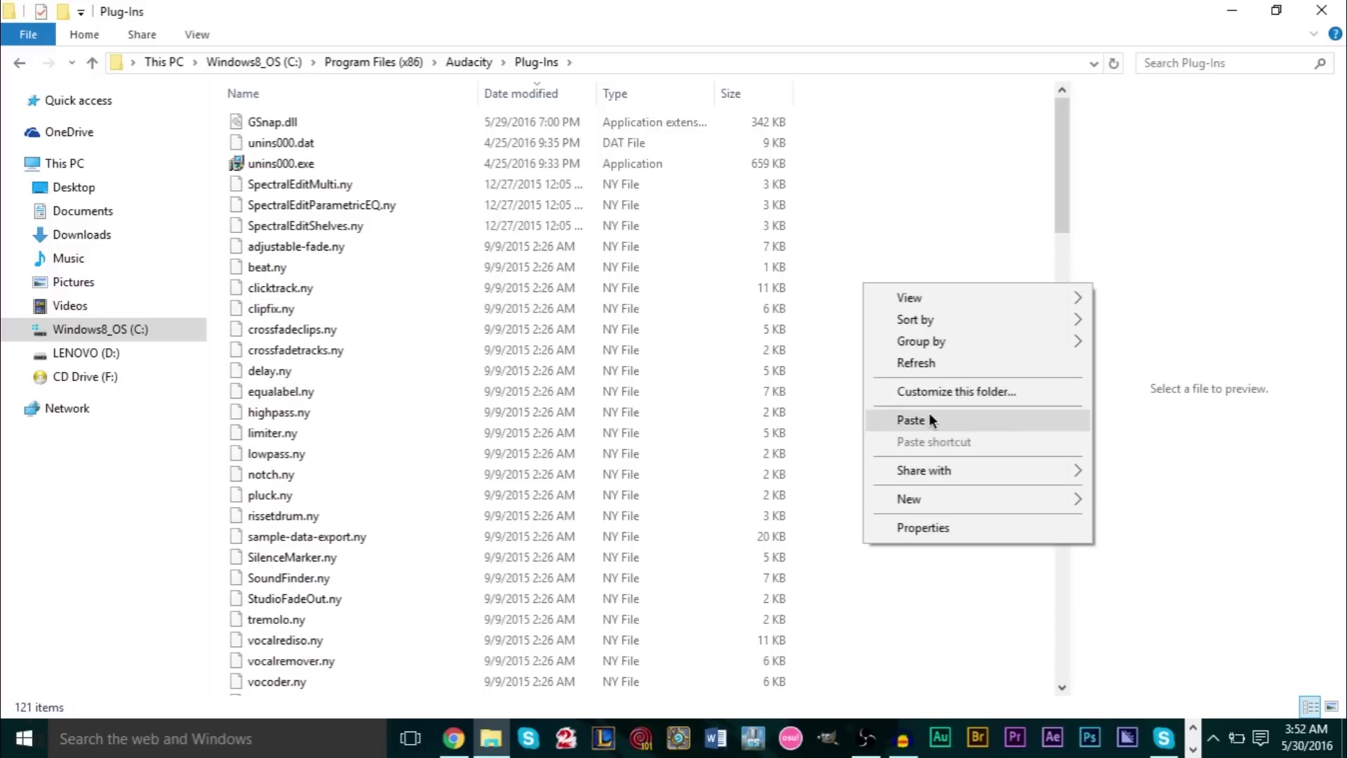
click(887, 184)
click(1321, 10)
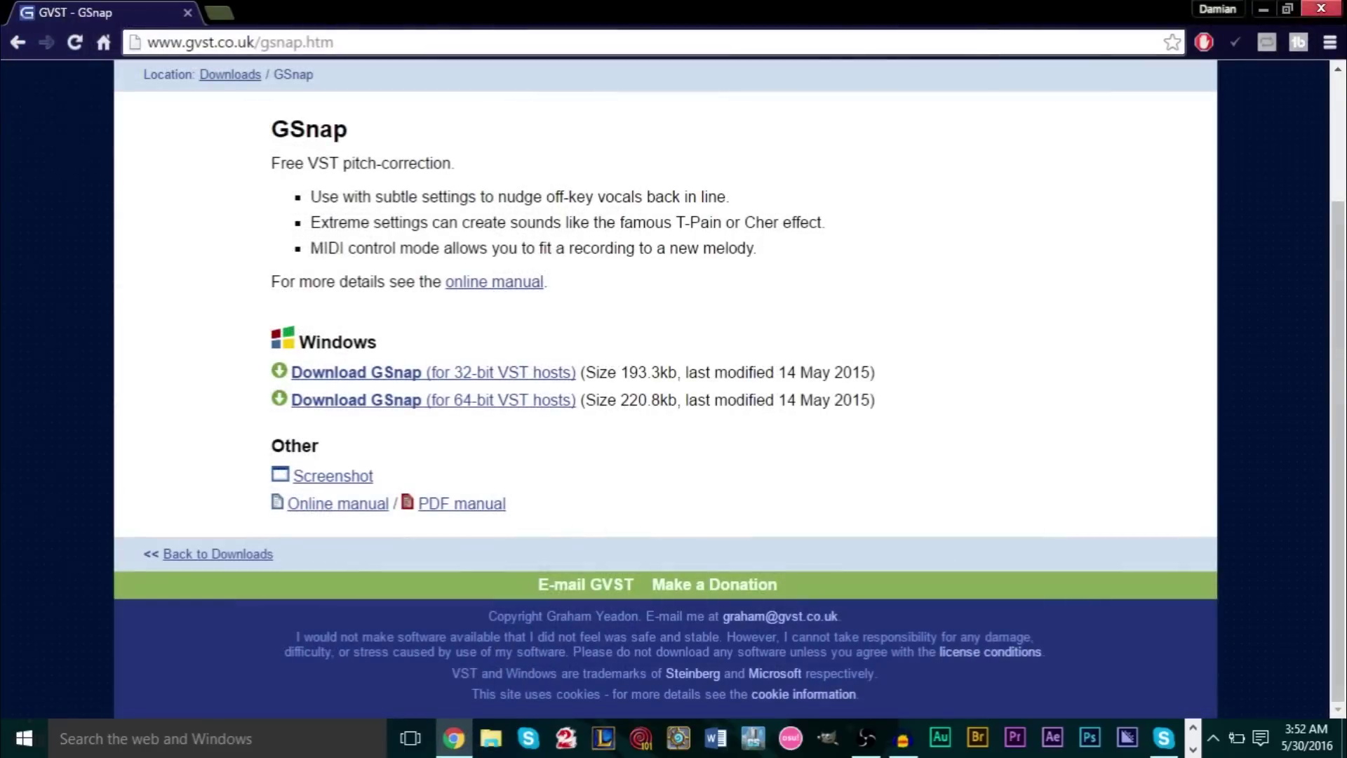
Open Audacity's Plug-in Manager from Effect > Add / Remove Plug-ins.
click(903, 737)
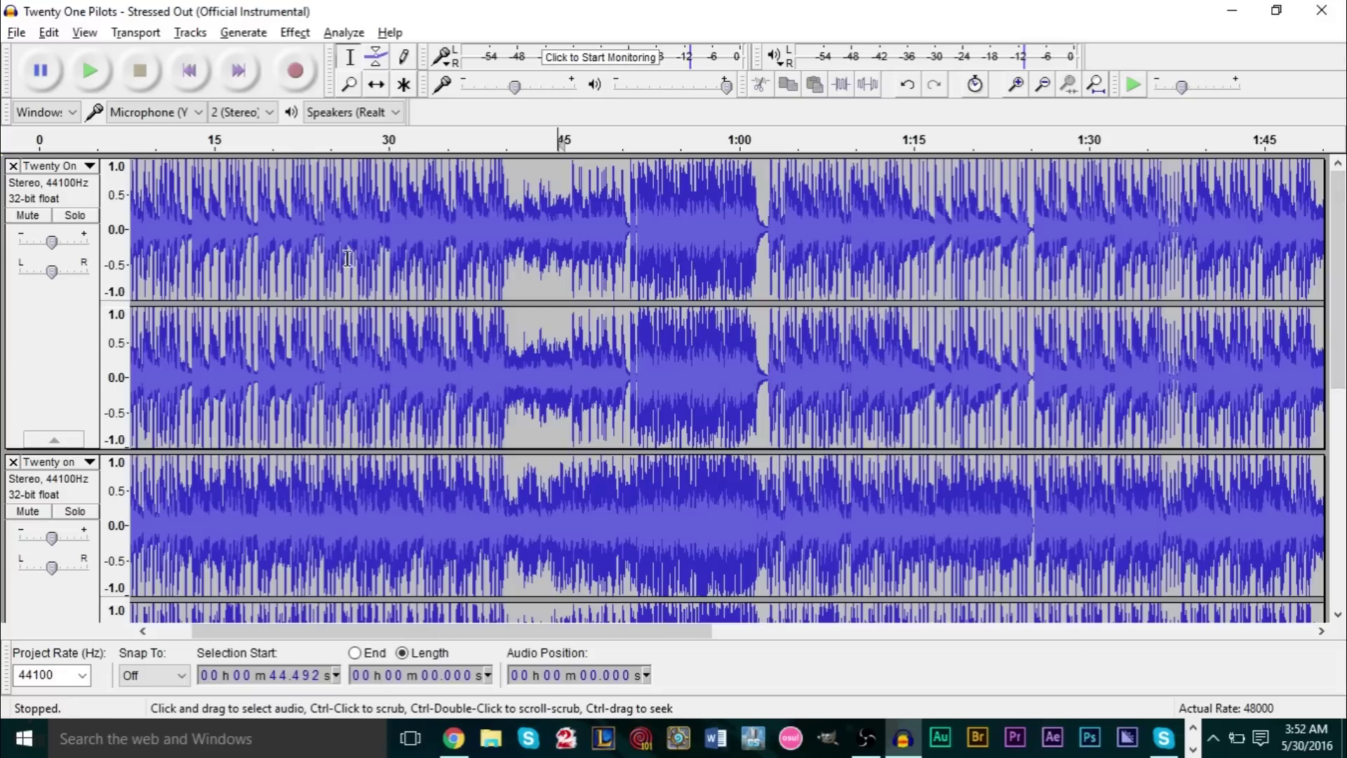
click(295, 32)
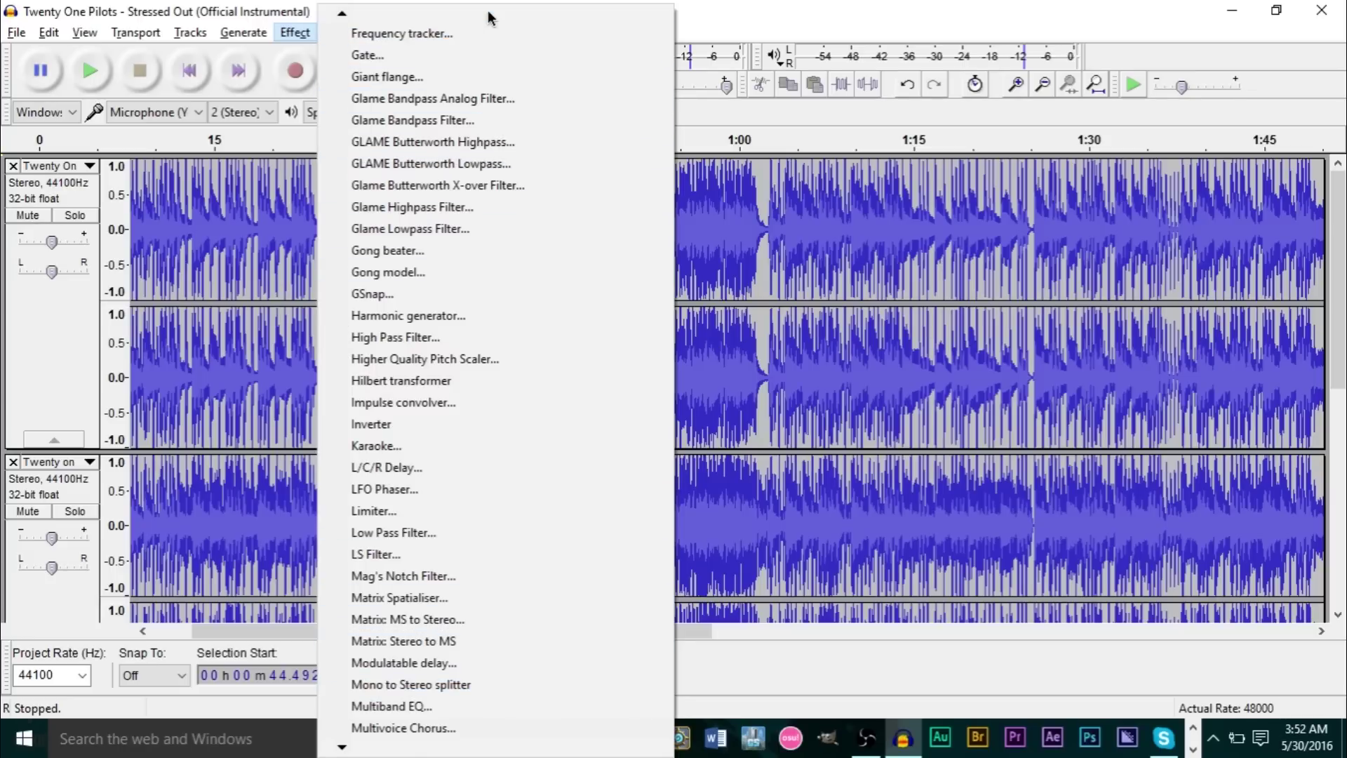
mouse_move(489, 17)
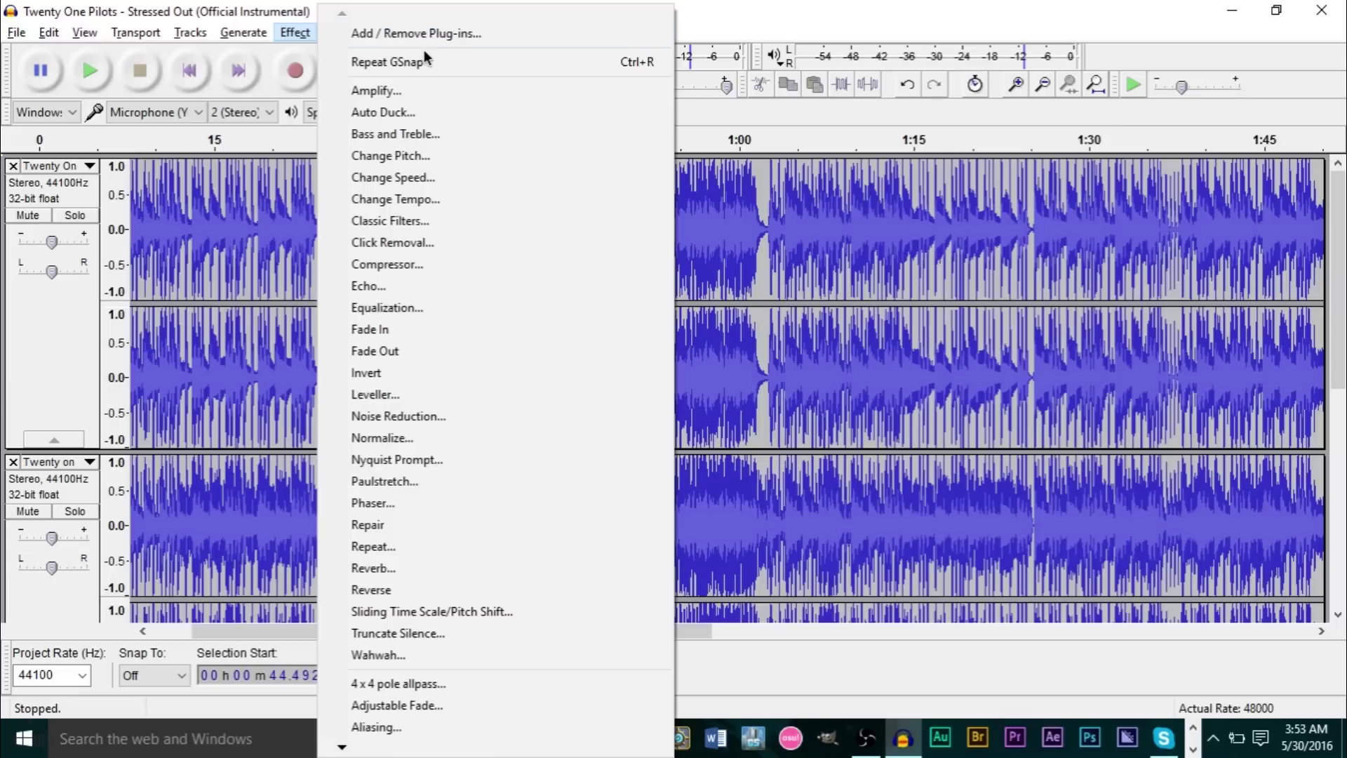
click(439, 40)
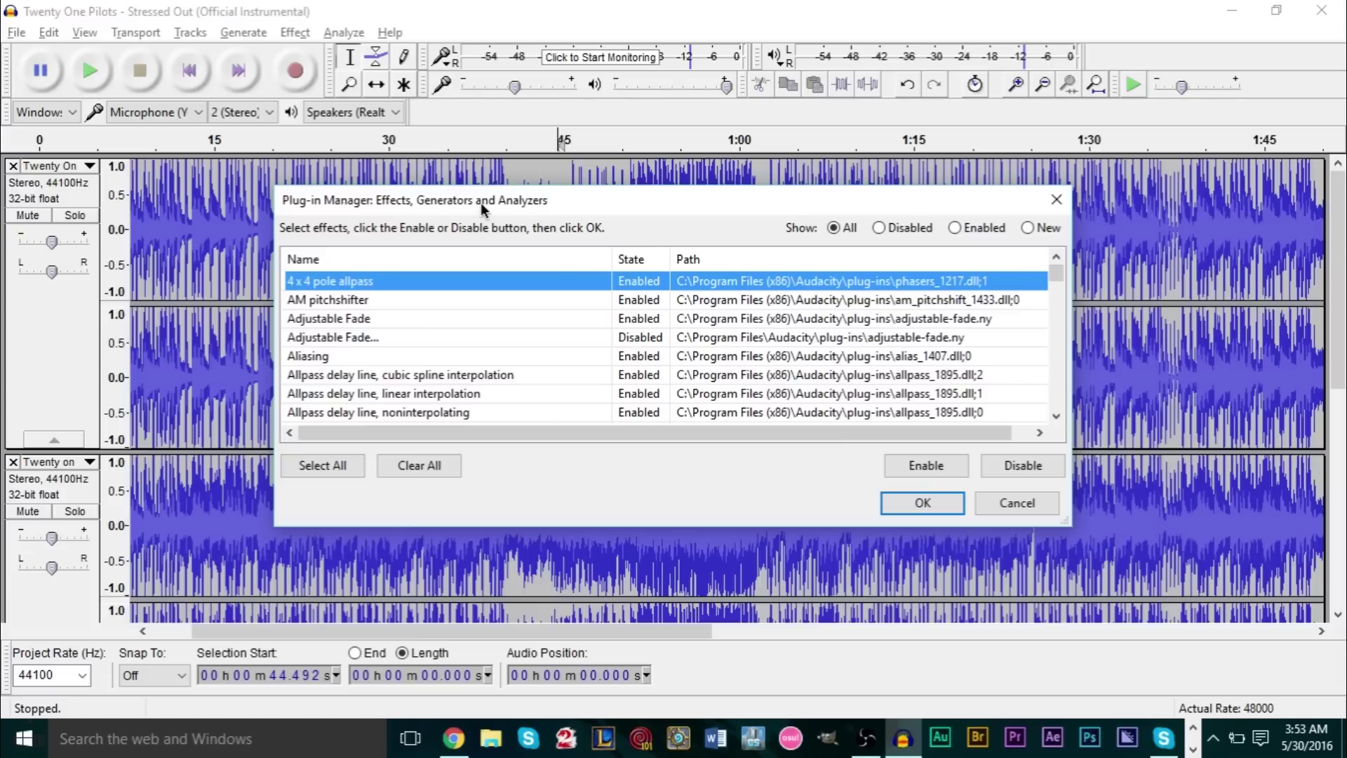
Confirm GSnap's state is Enabled in the plug-in list, then cancel the manager.
drag(478, 202, 492, 178)
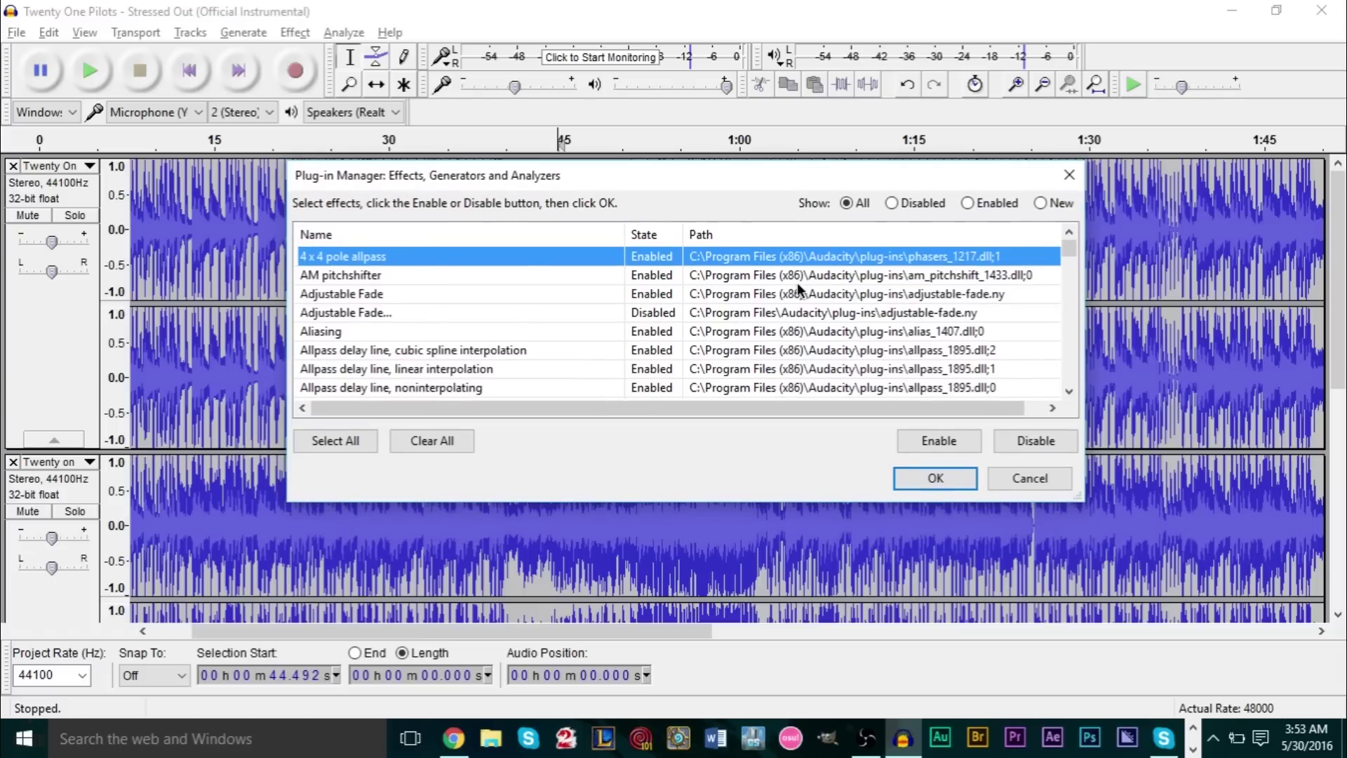
scroll(637, 350, down, 11)
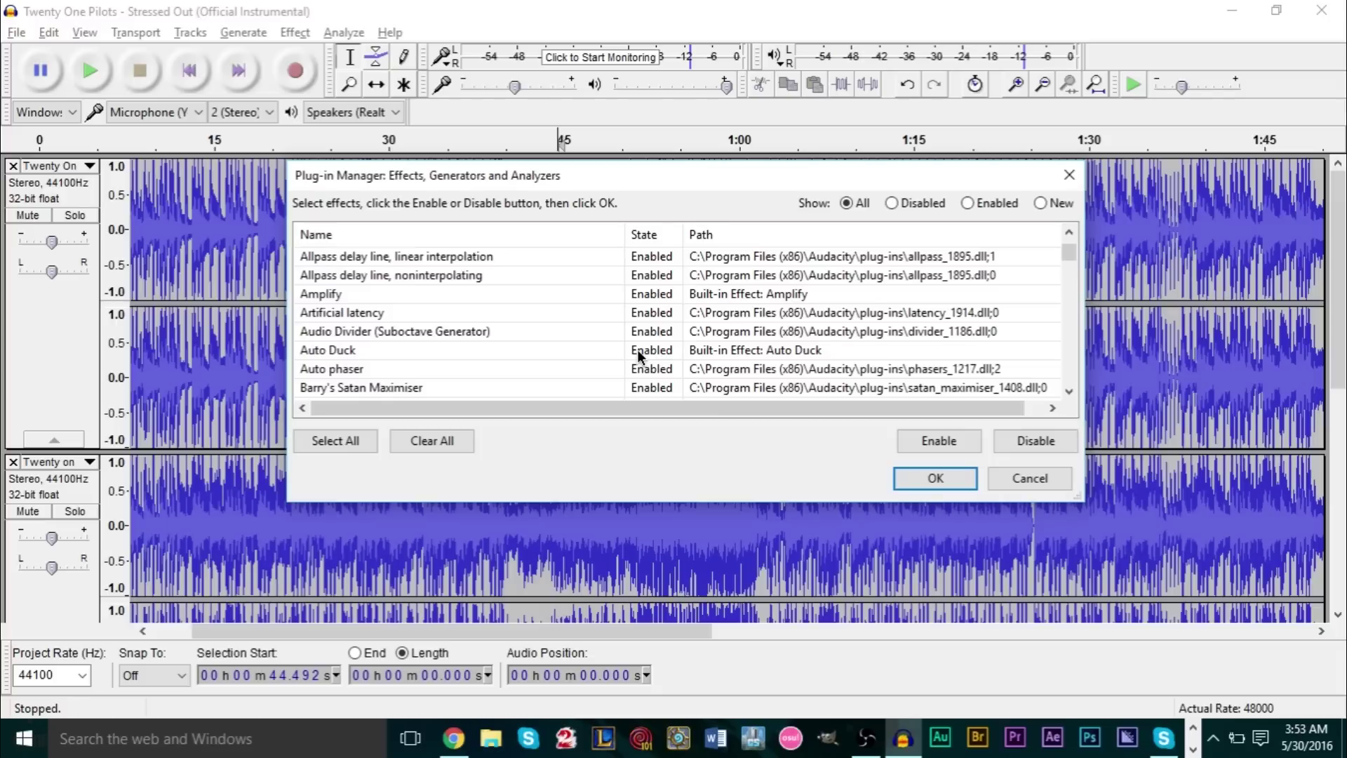
scroll(637, 349, down, 12)
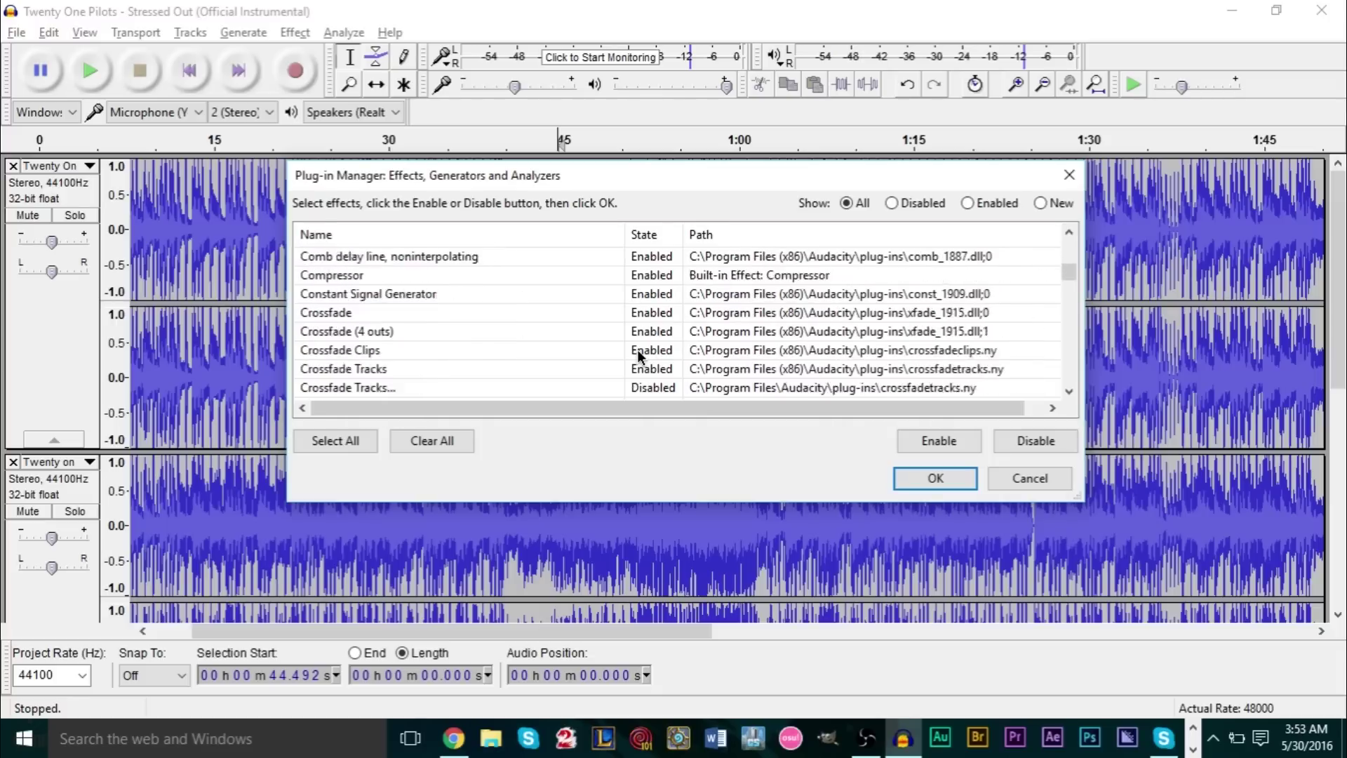
scroll(637, 349, up, 2)
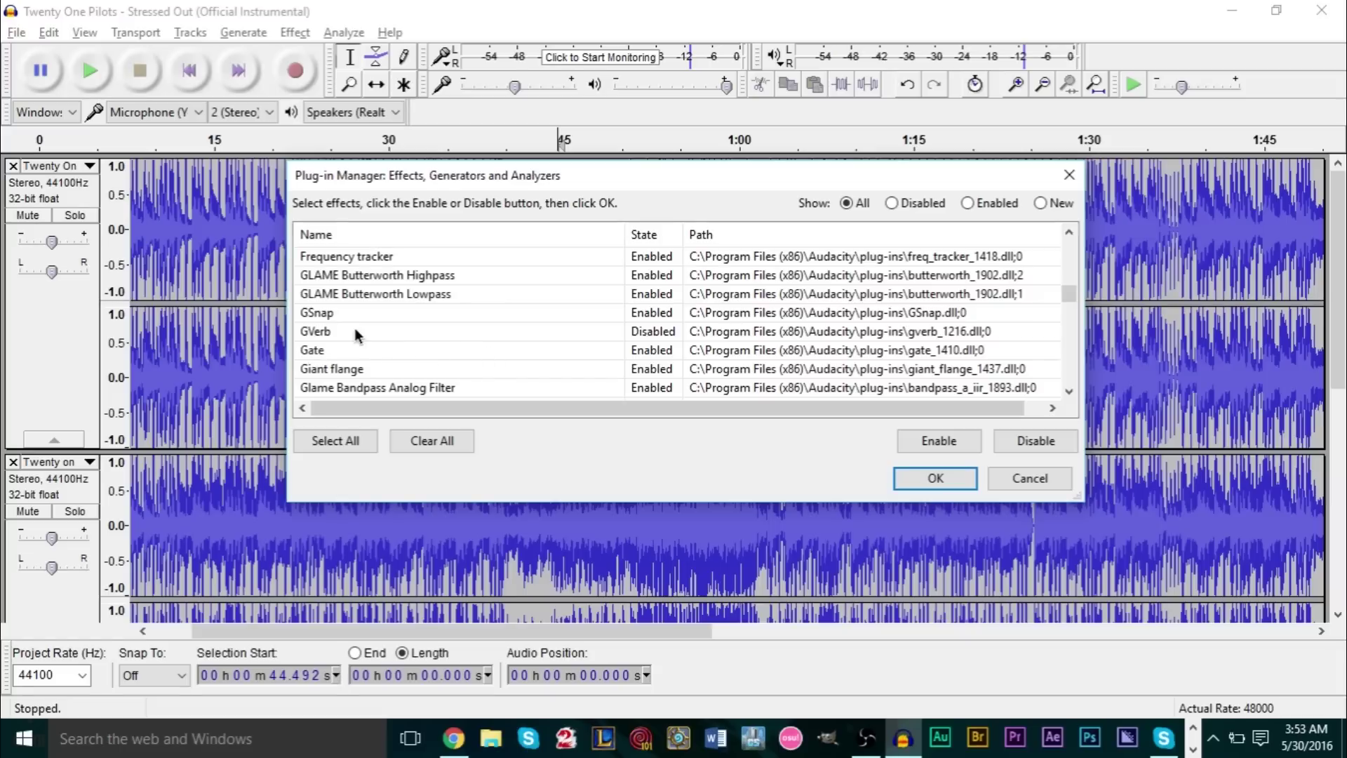
click(352, 315)
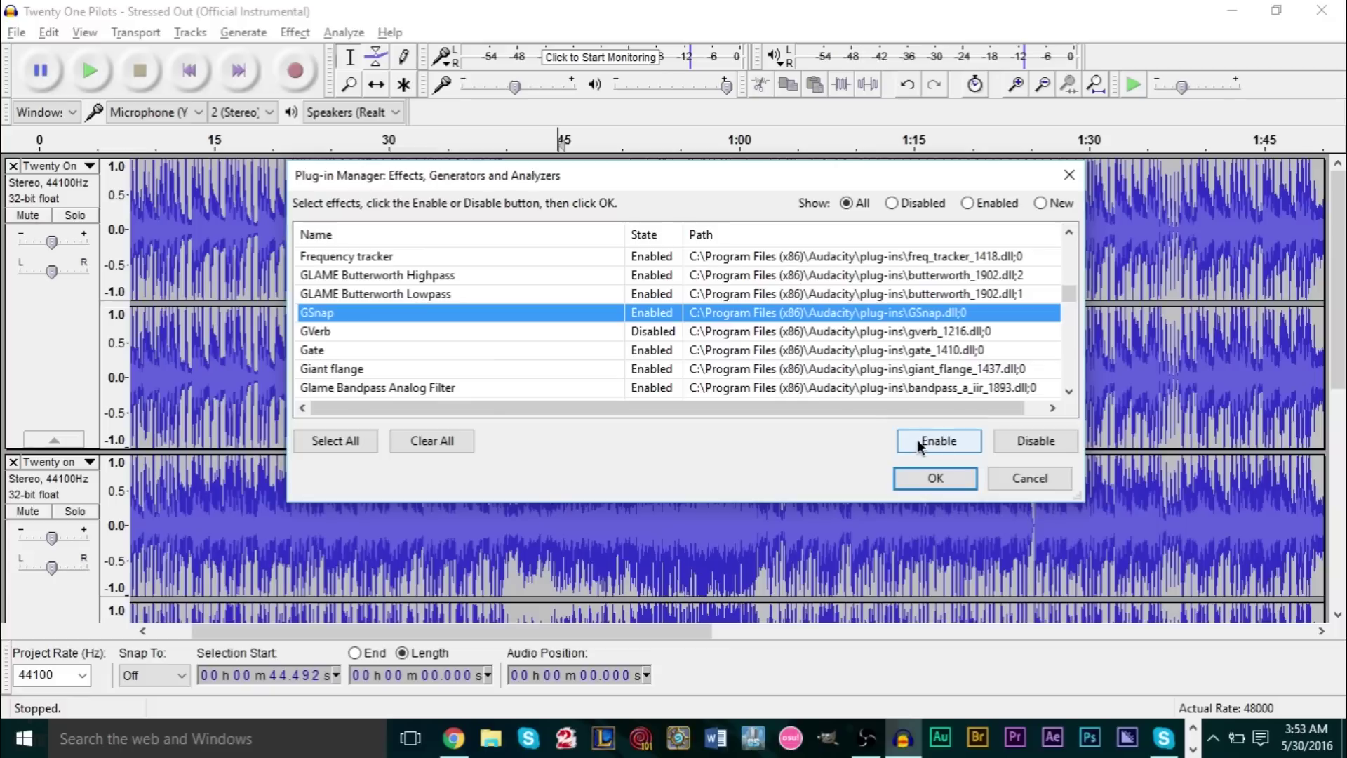
click(1018, 486)
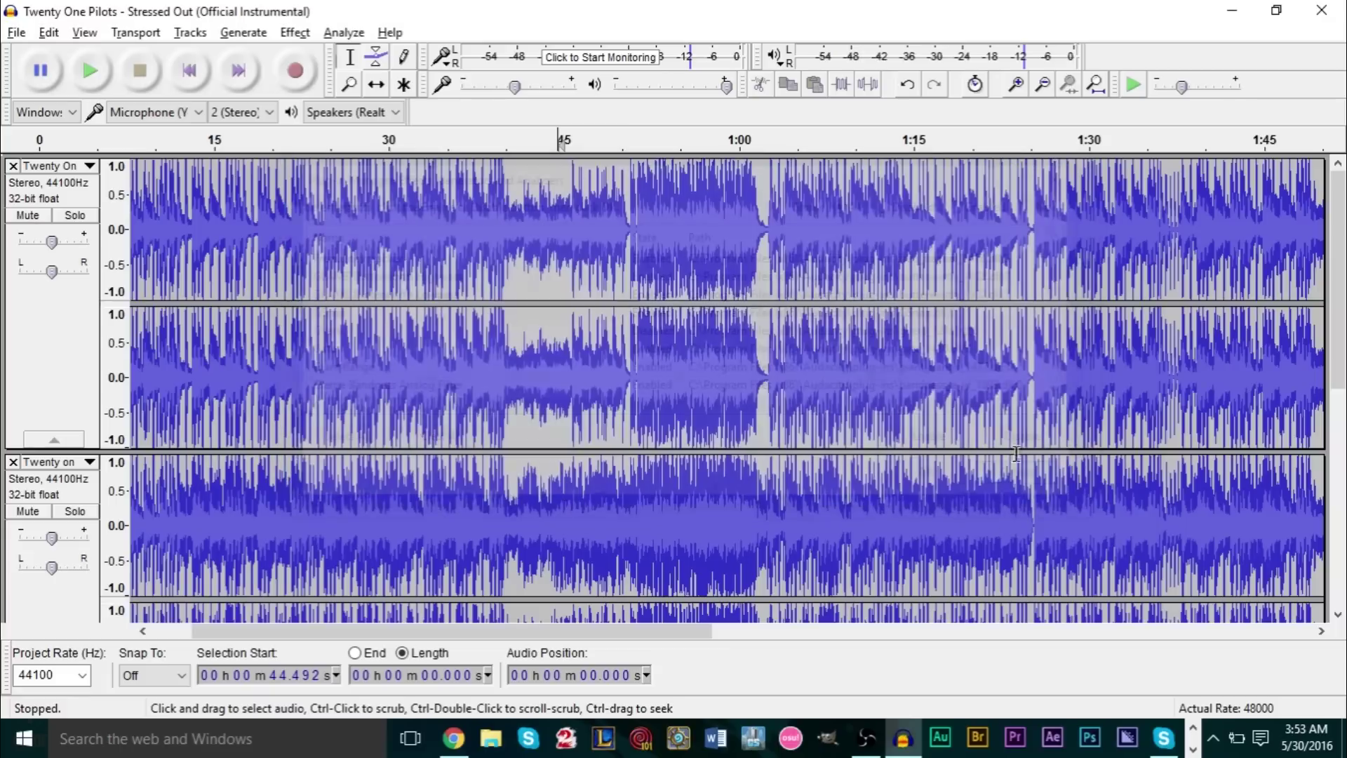
Dismiss the Effect menu unused and place the cursor near 1:18 in the tracks.
click(294, 32)
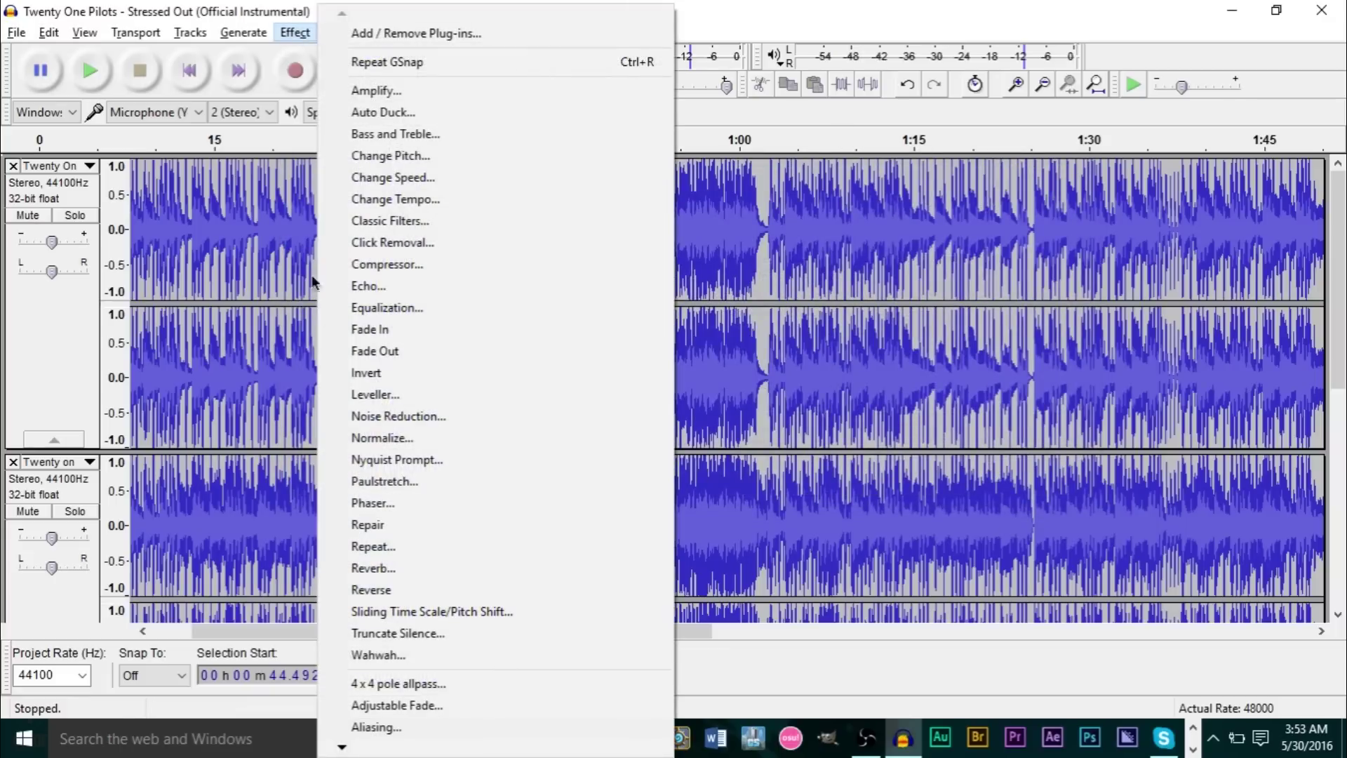
click(554, 50)
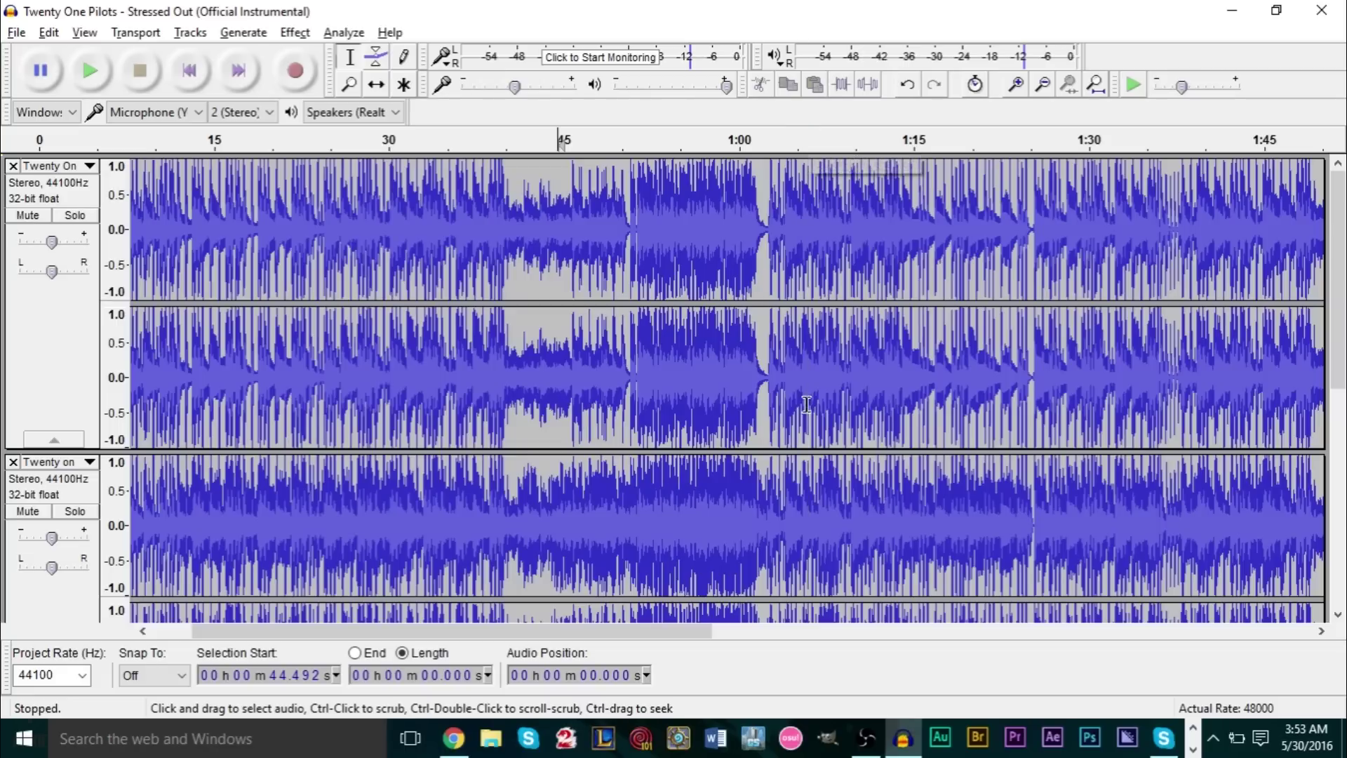
scroll(667, 421, down, 5)
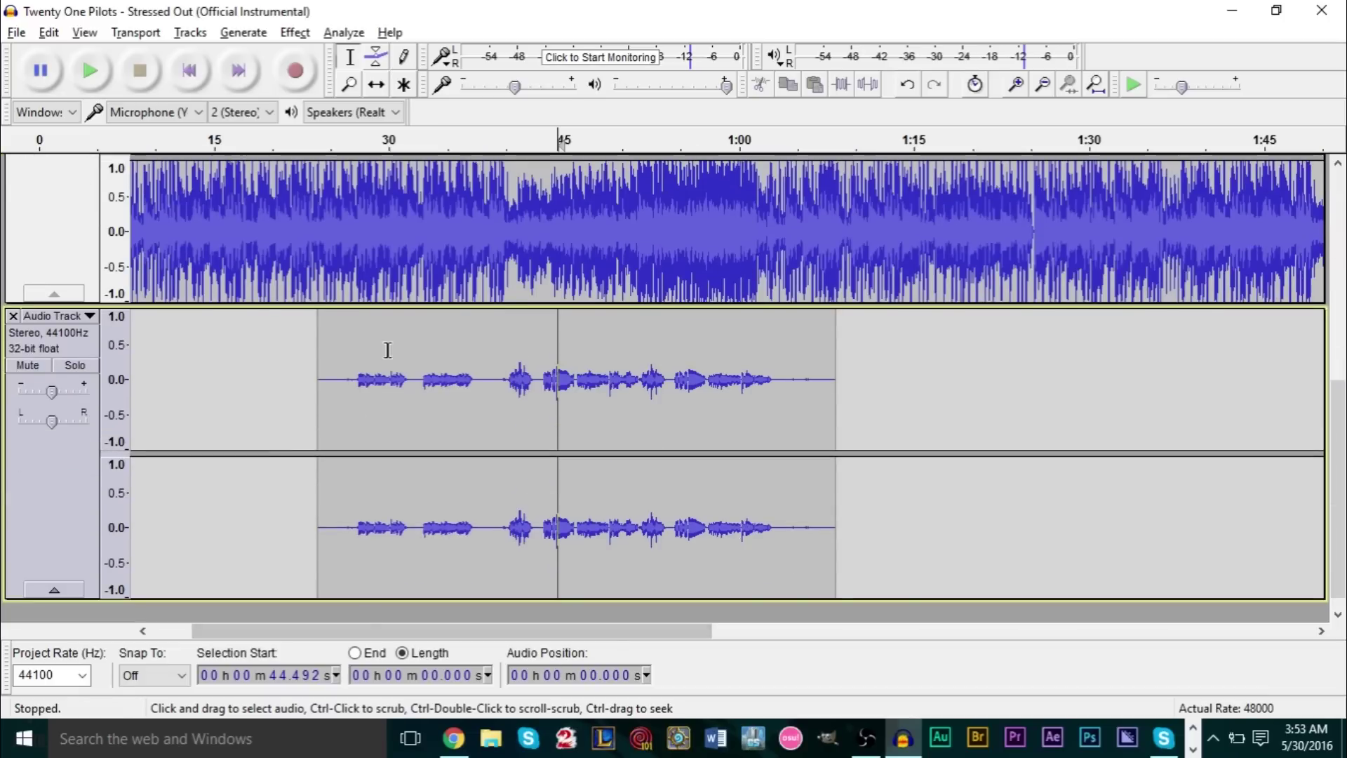
drag(341, 373, 797, 382)
click(958, 388)
scroll(963, 391, up, 2)
scroll(772, 428, up, 3)
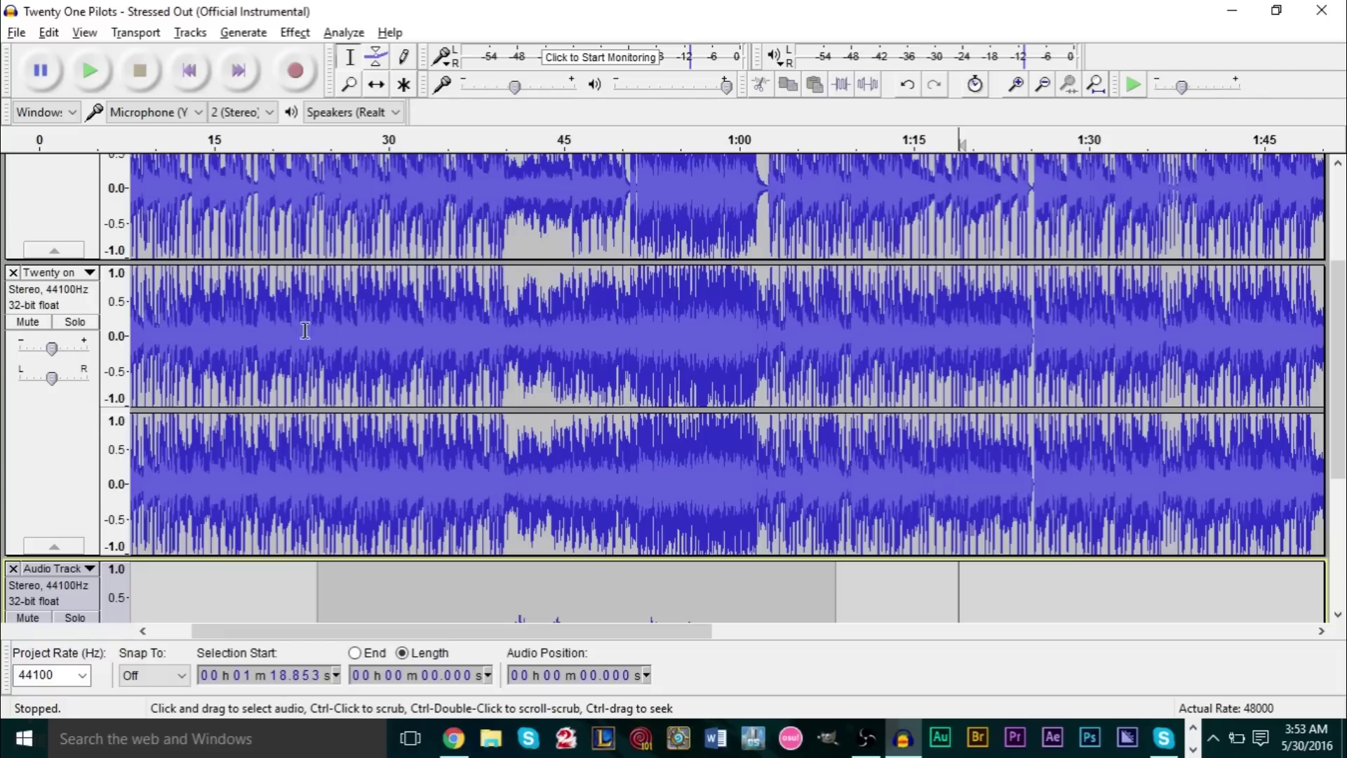
Mute the second 'Twenty on' instrumental track and clear the selection.
click(40, 321)
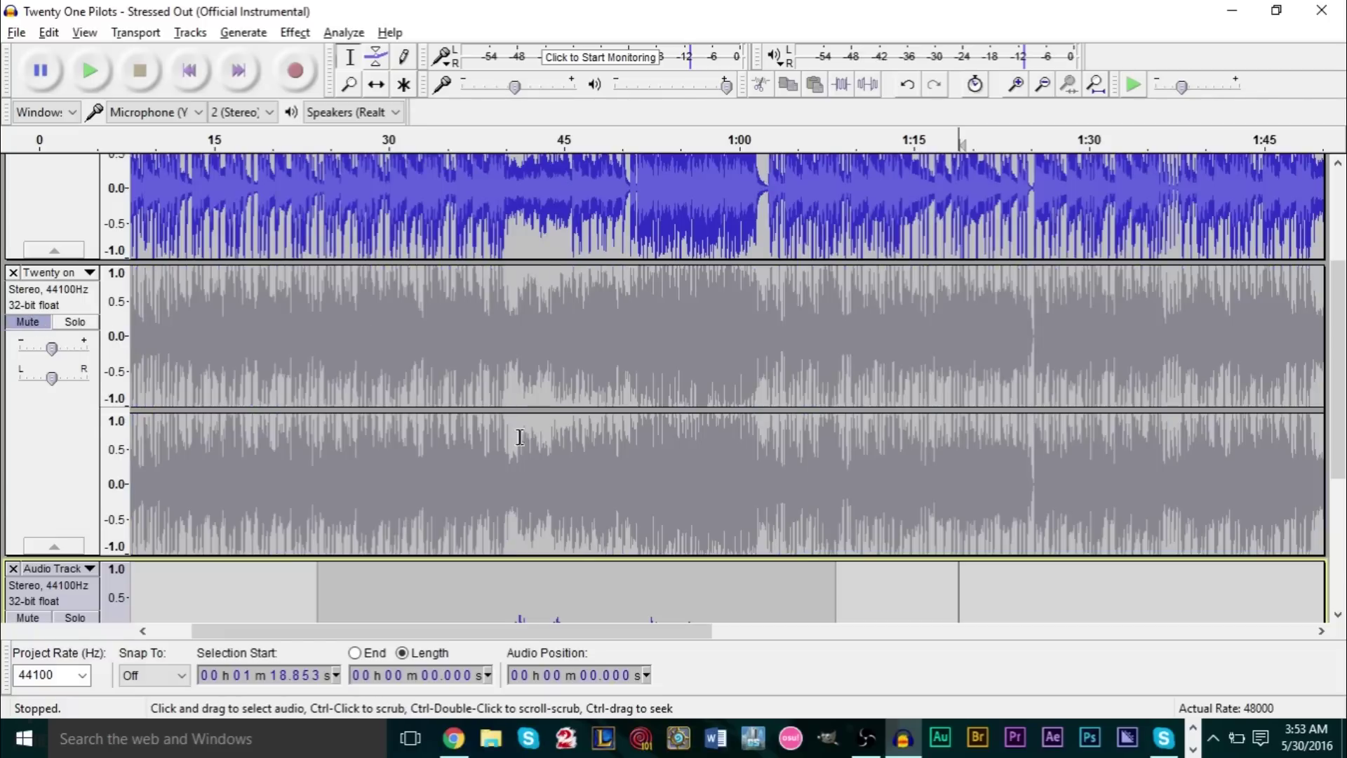
scroll(620, 435, down, 5)
scroll(784, 457, up, 7)
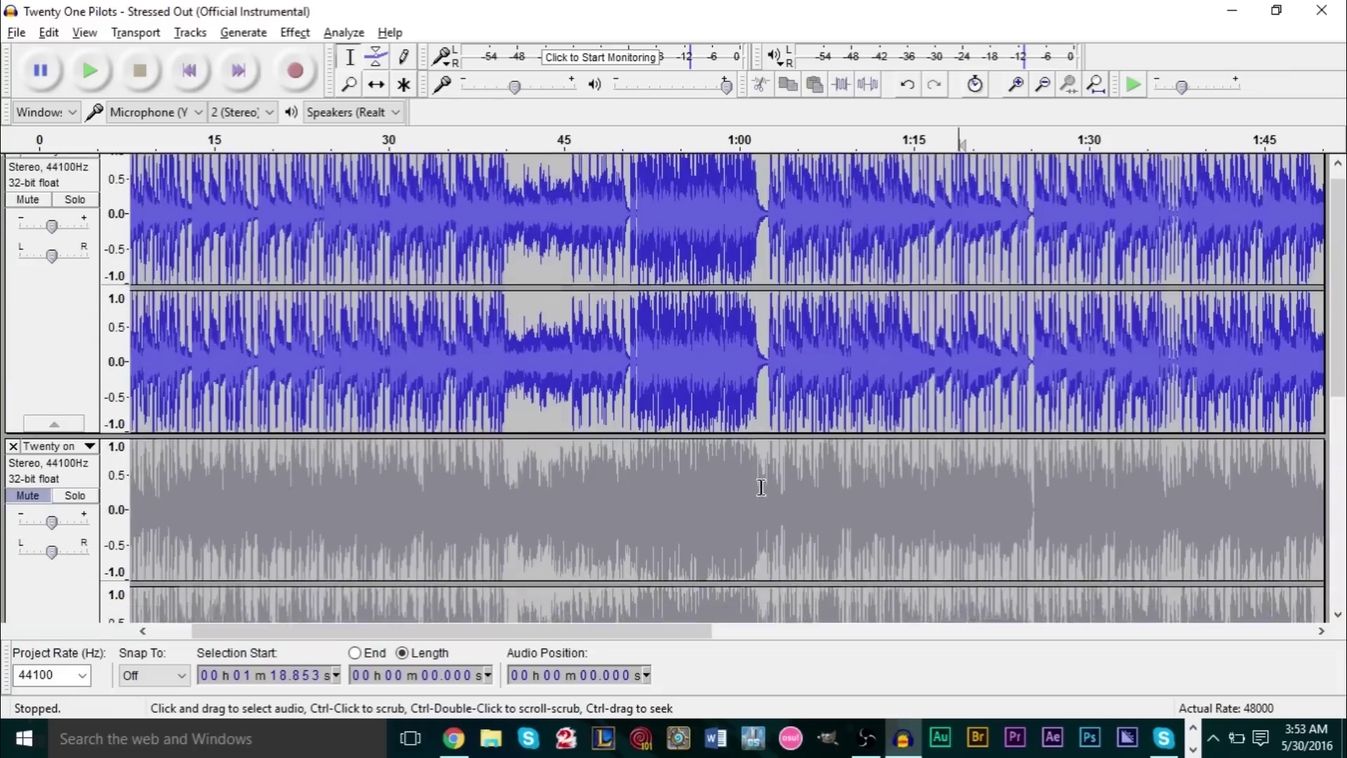
drag(307, 534, 971, 533)
scroll(971, 533, down, 3)
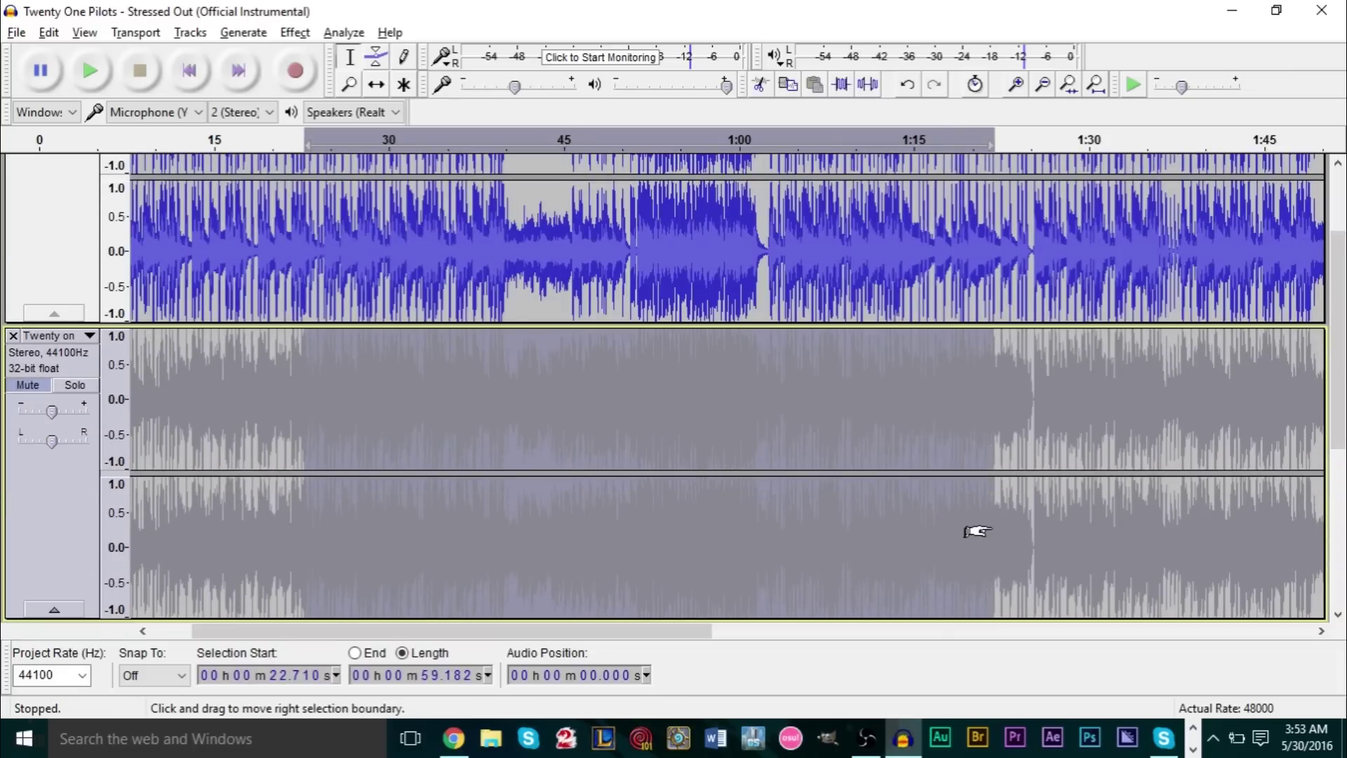
click(1089, 442)
scroll(1015, 439, up, 3)
scroll(679, 333, down, 5)
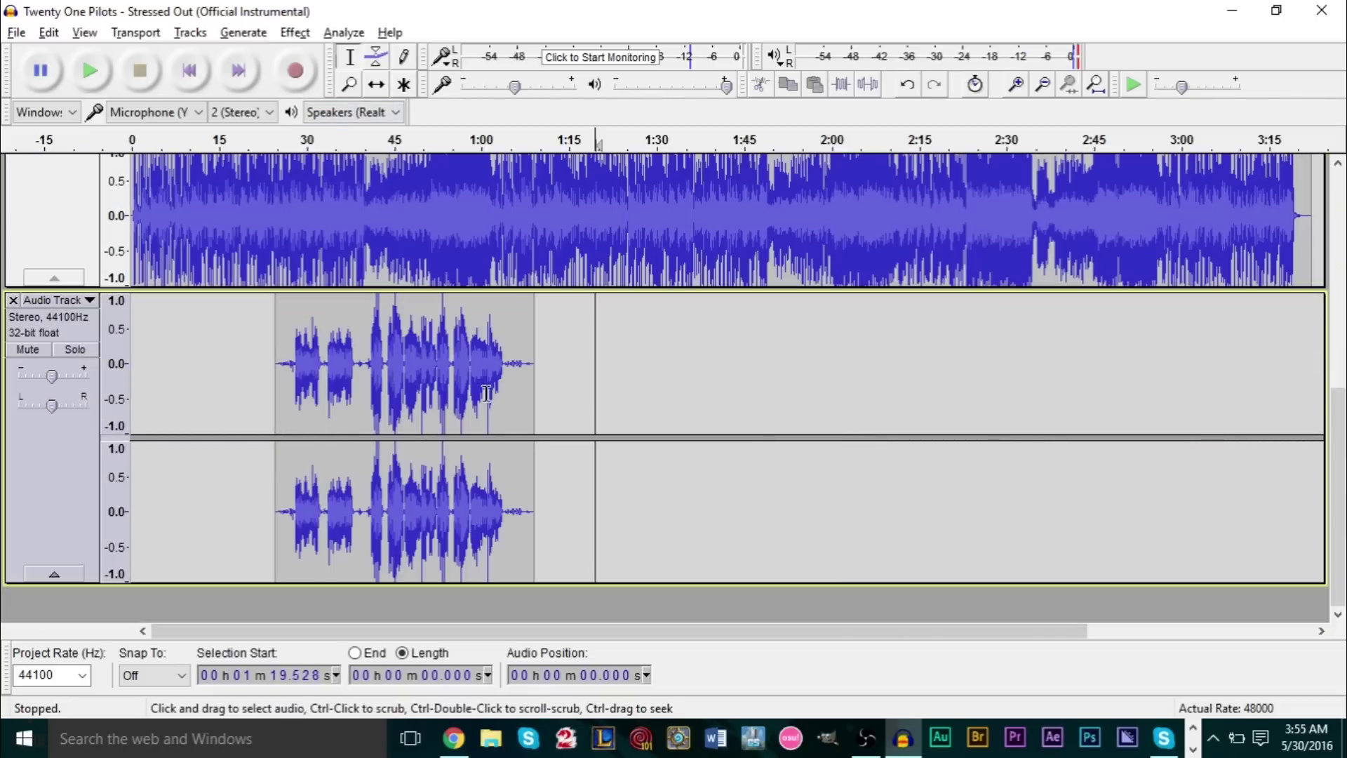
Mute the 'Twenty on' instrumental track.
drag(550, 393, 241, 394)
click(706, 400)
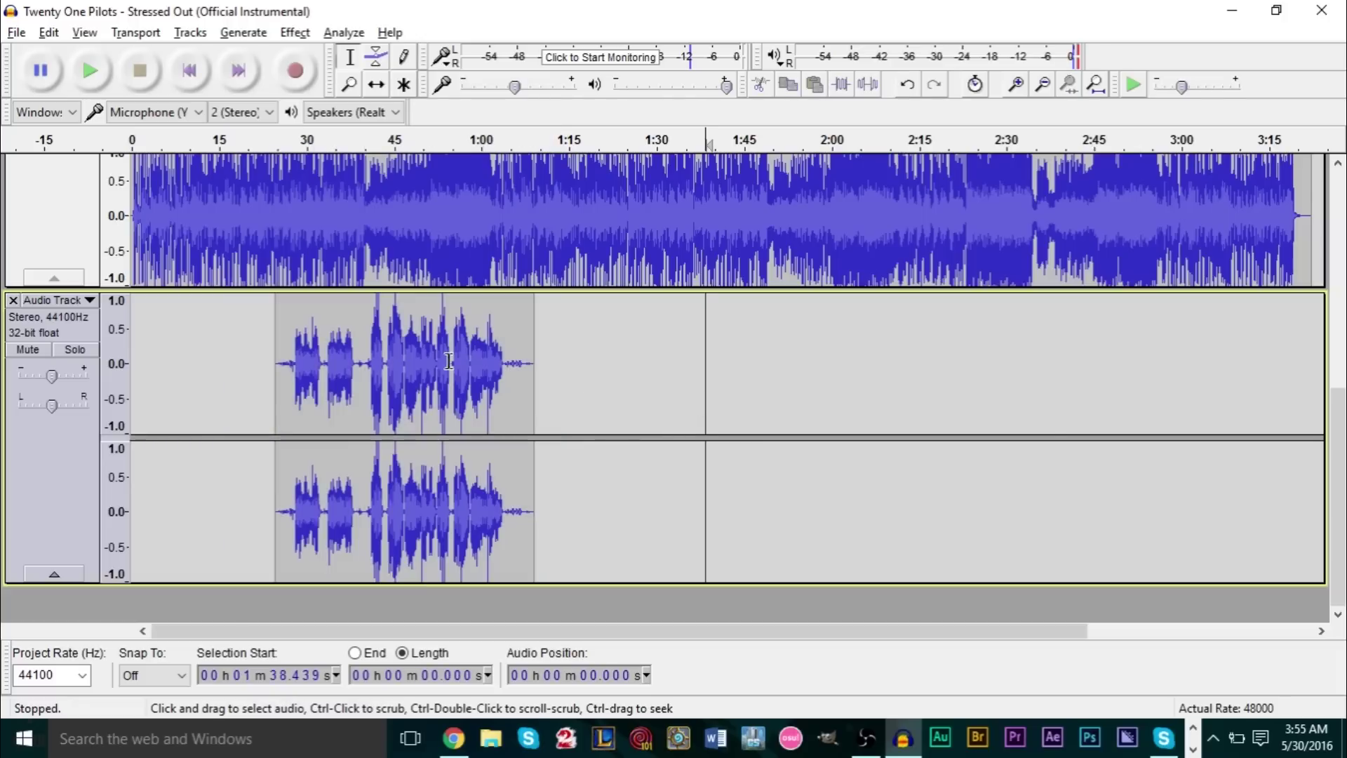
scroll(443, 457, down, 2)
scroll(442, 457, up, 4)
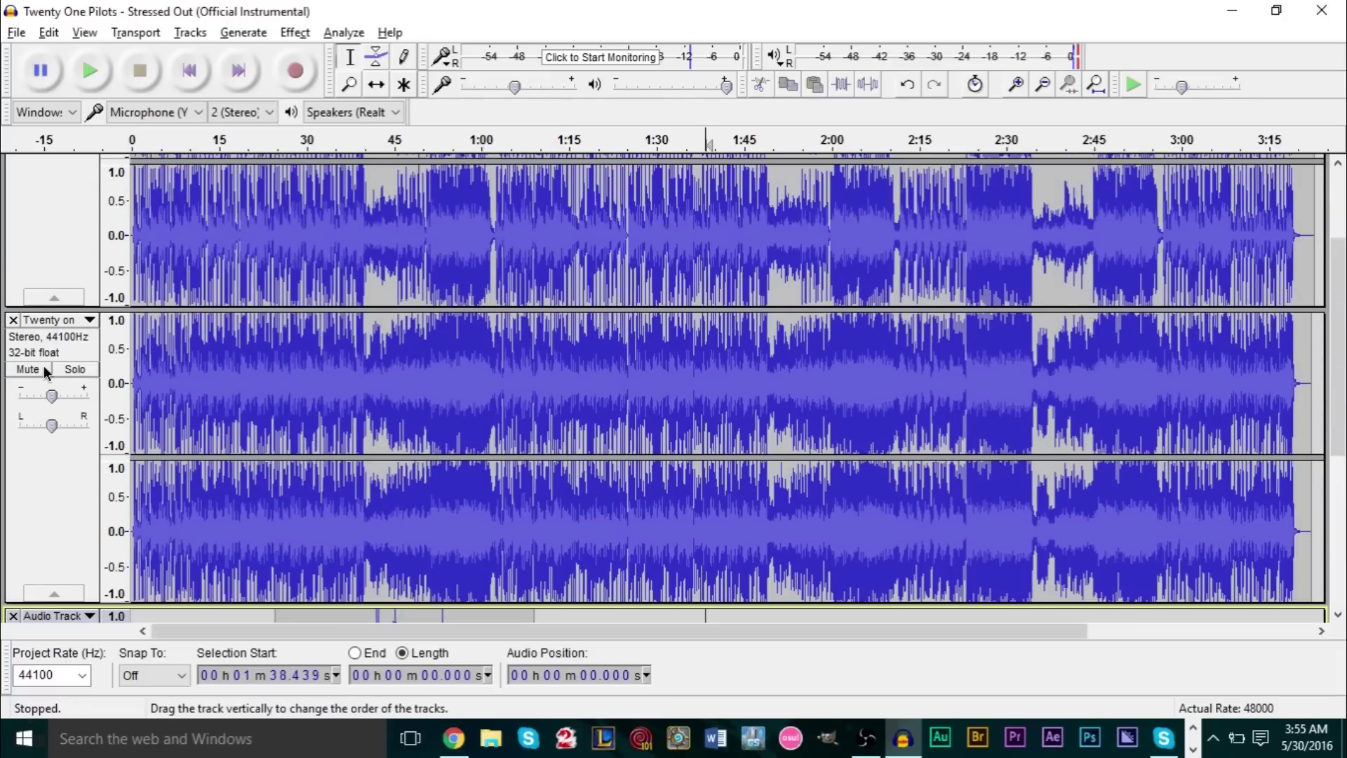
click(46, 372)
scroll(277, 260, up, 1)
scroll(277, 260, down, 5)
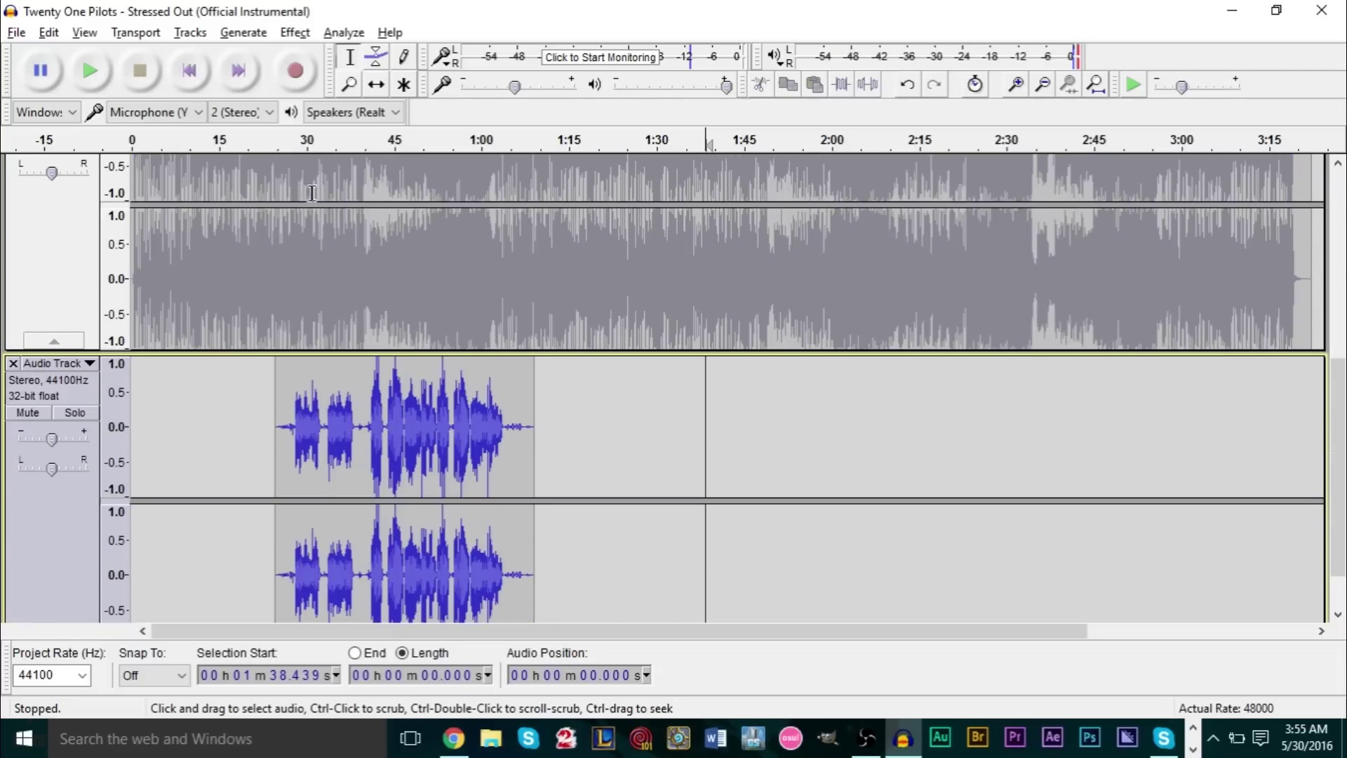
Play the project from about 0:25 to hear the vocals, then stop playback.
click(276, 133)
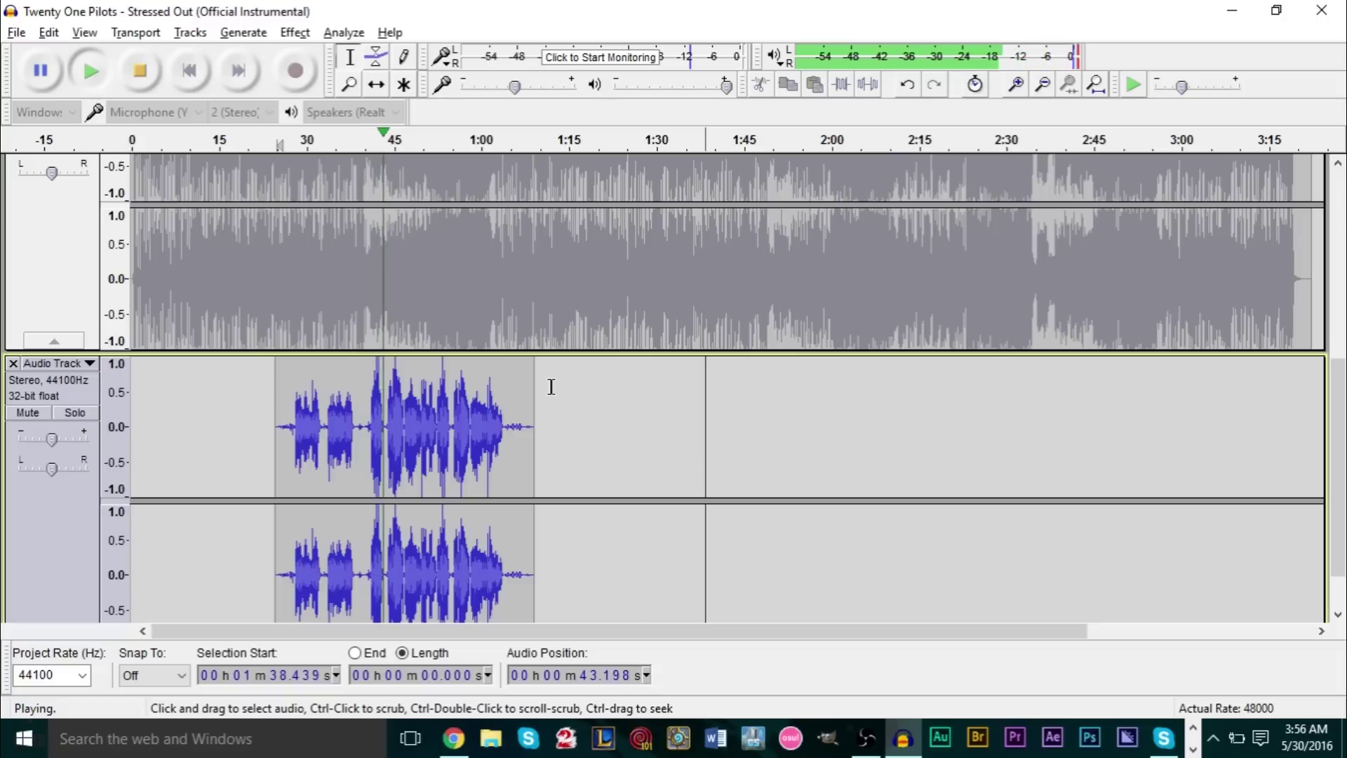
scroll(577, 400, down, 1)
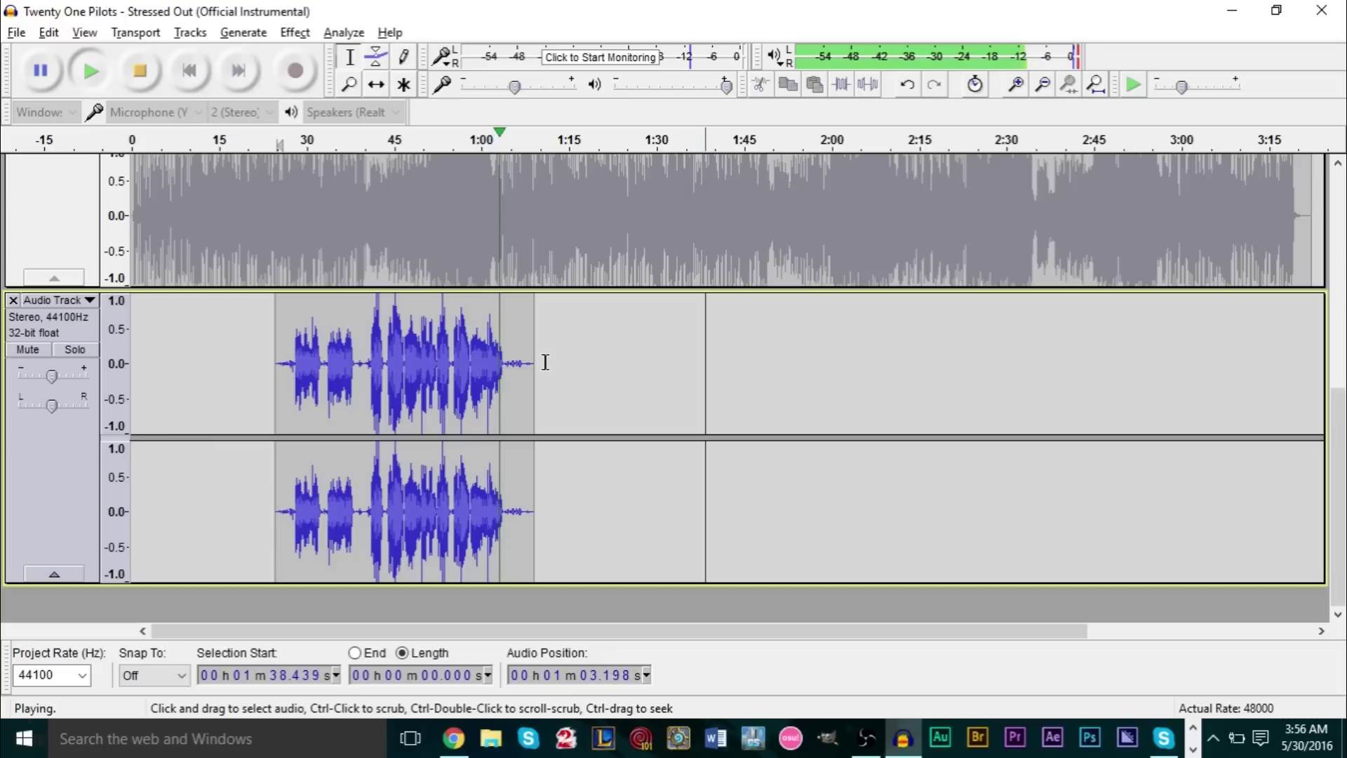
key(space)
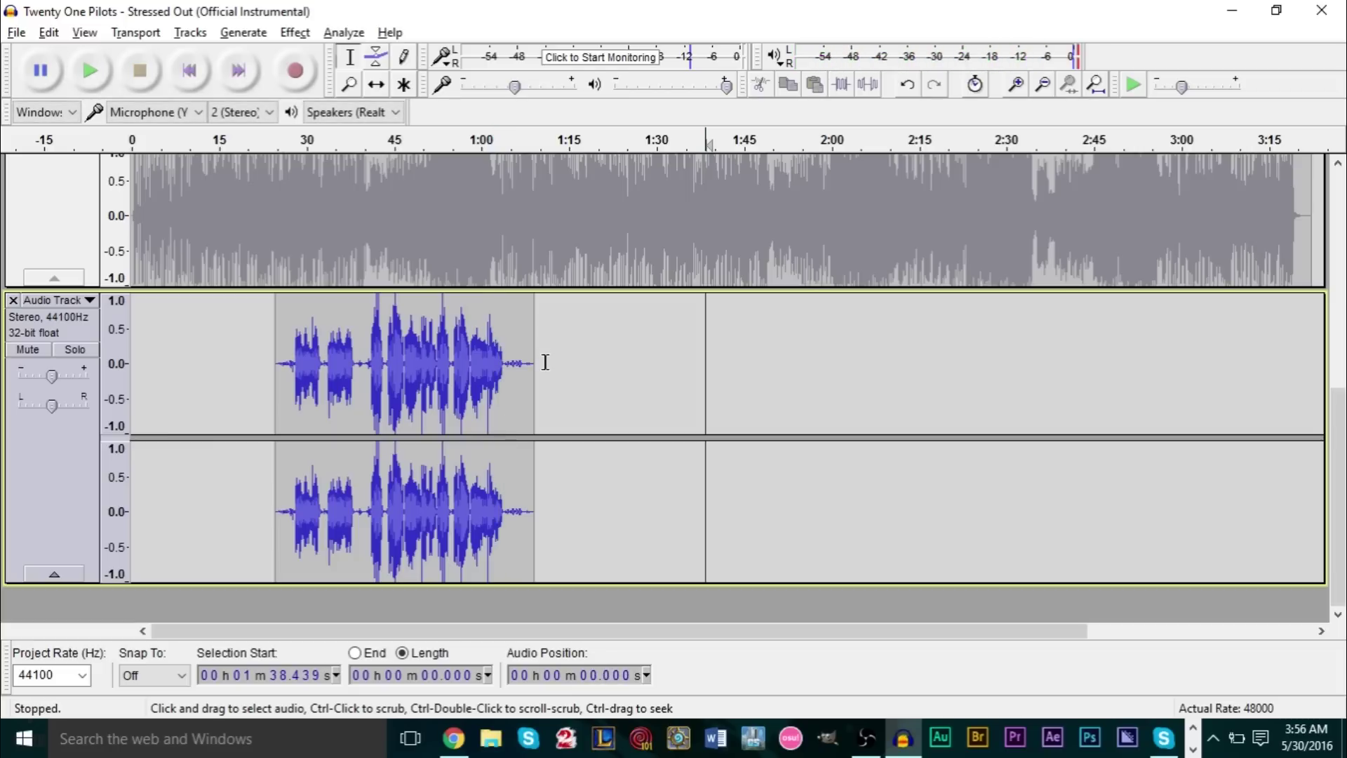
Select the entire vocal Audio Track through its control panel.
drag(228, 344, 580, 385)
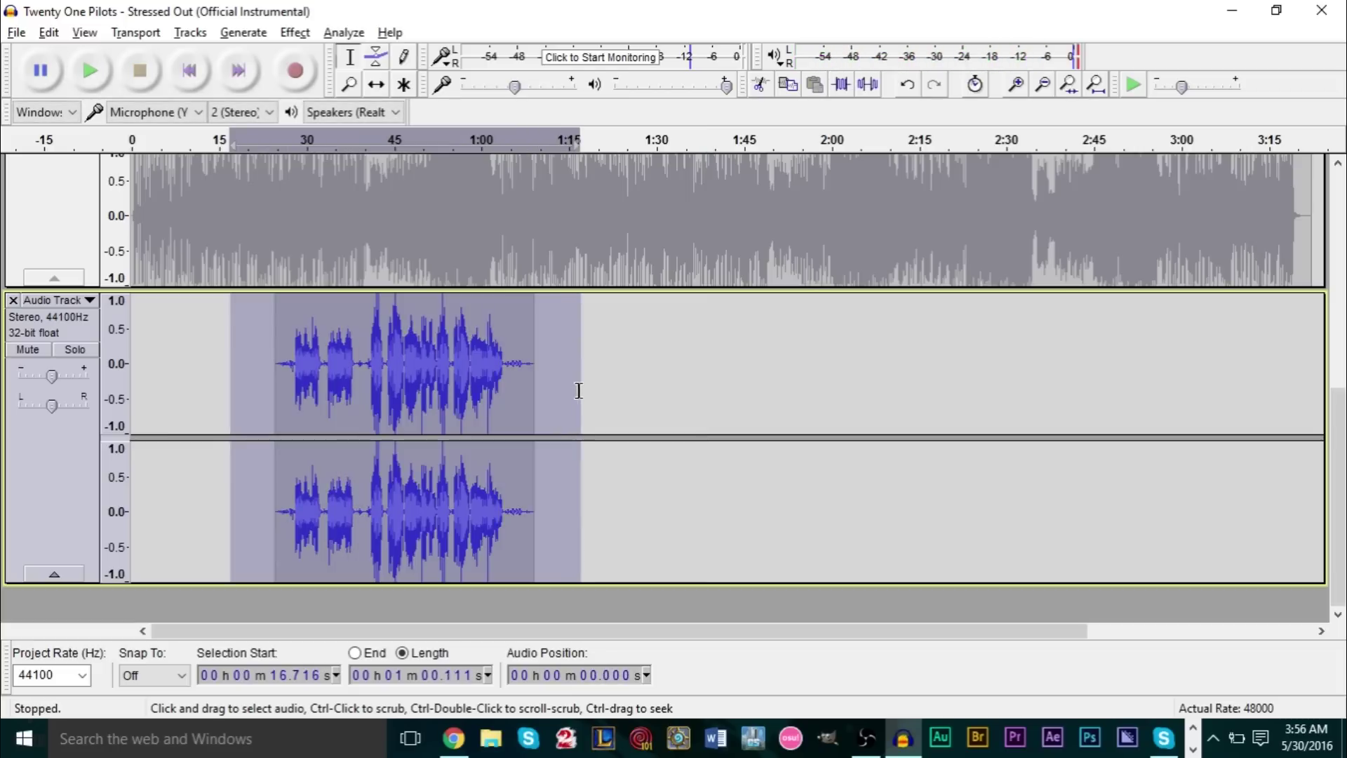
click(668, 391)
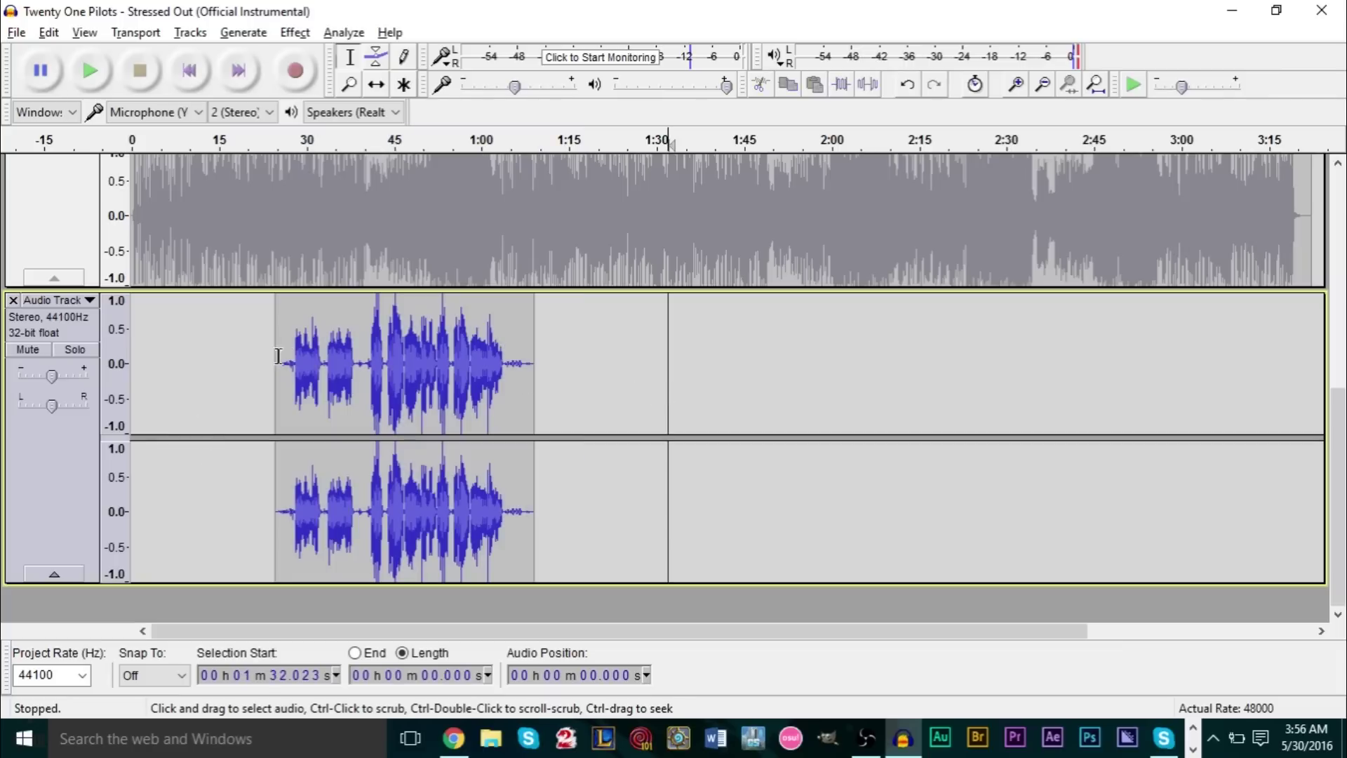
drag(264, 353, 616, 376)
scroll(592, 384, up, 3)
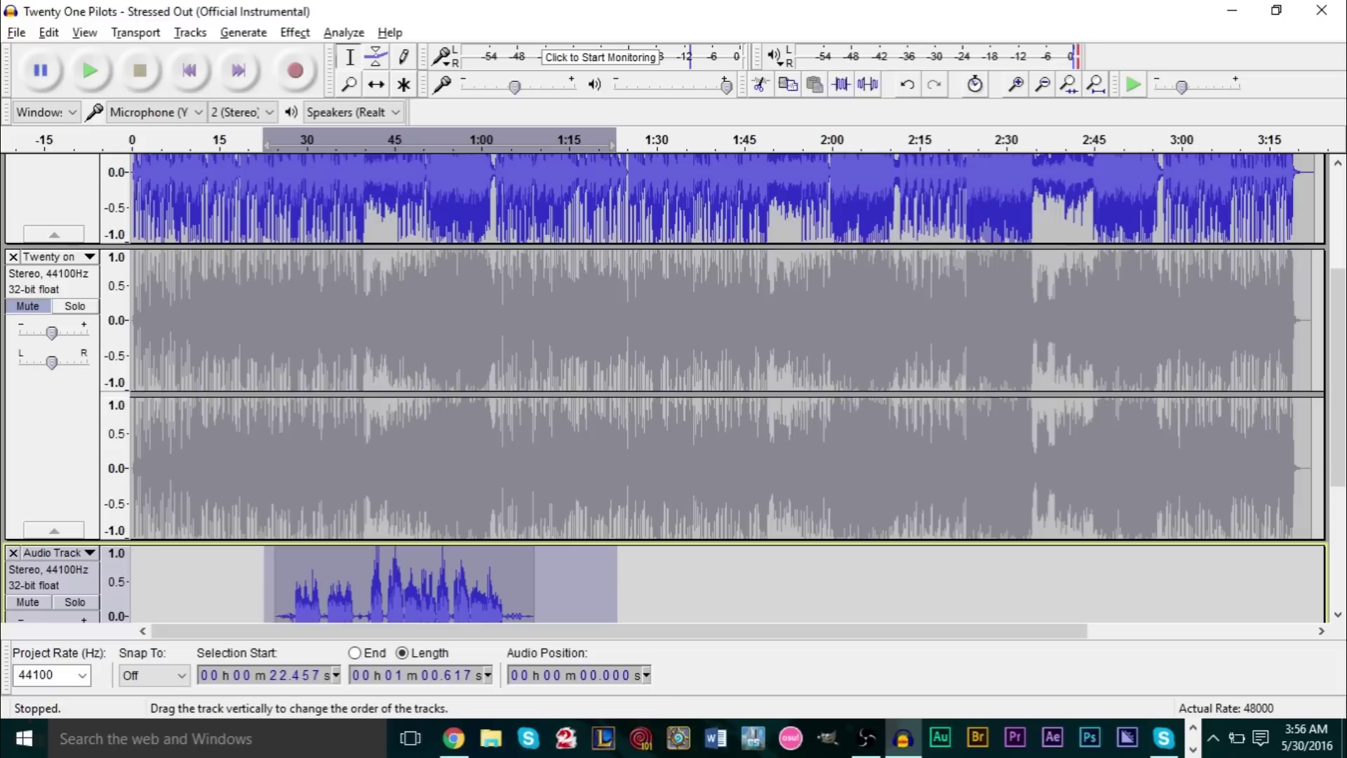
scroll(140, 429, down, 3)
click(221, 400)
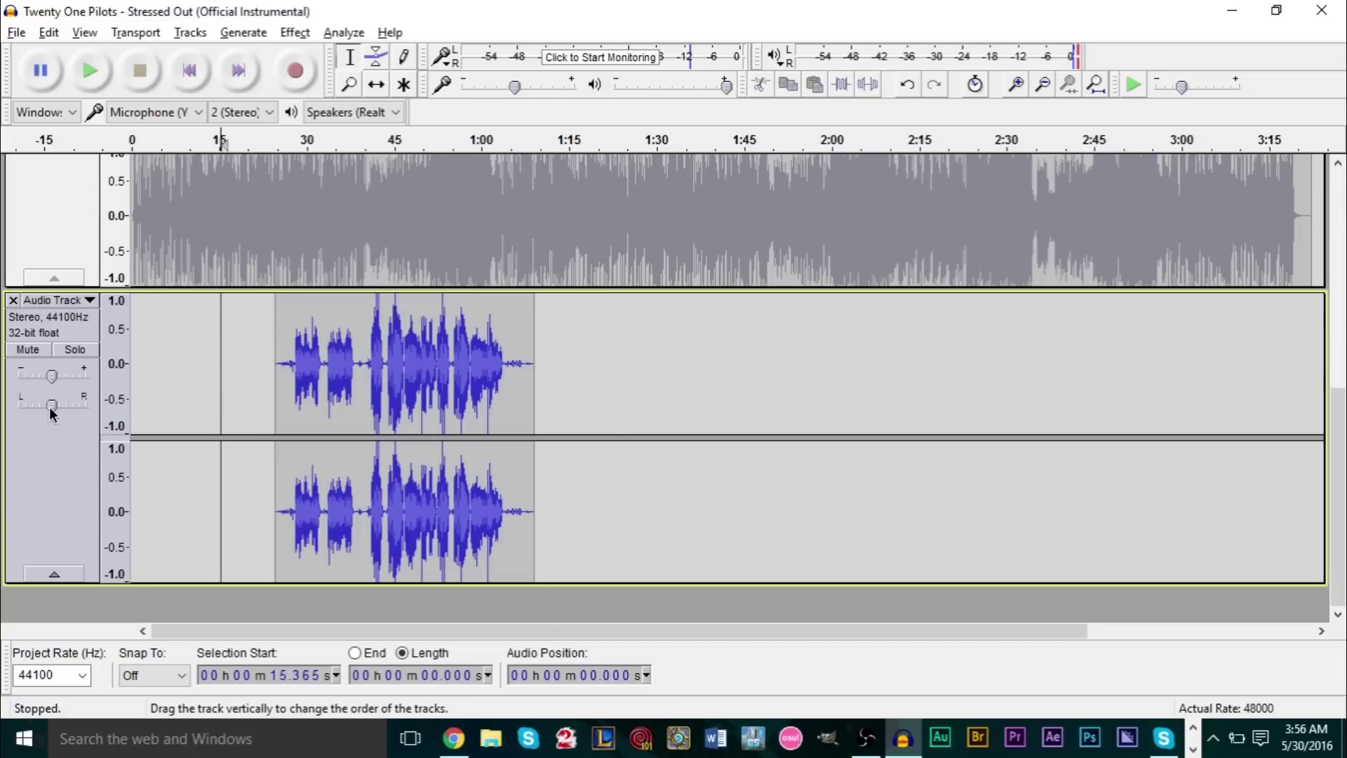
scroll(49, 493, up, 4)
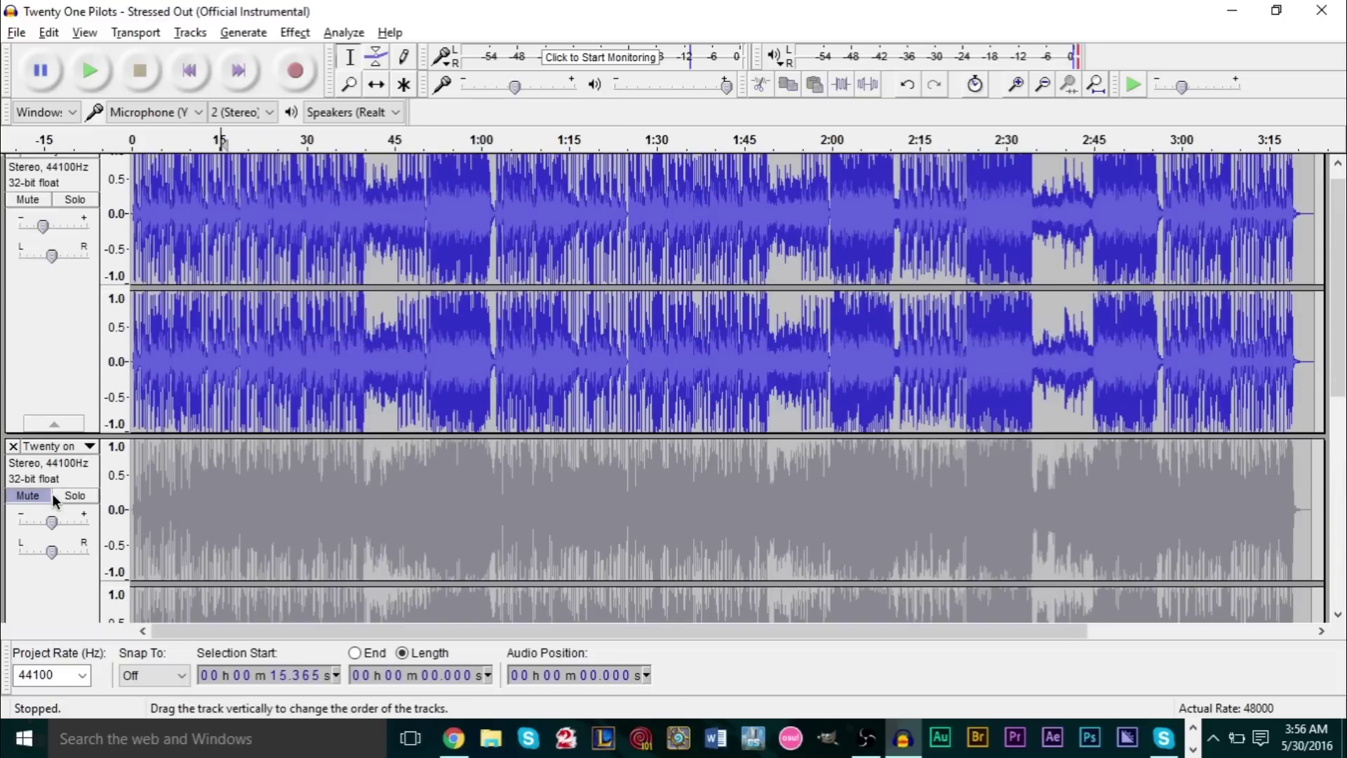
scroll(53, 499, down, 4)
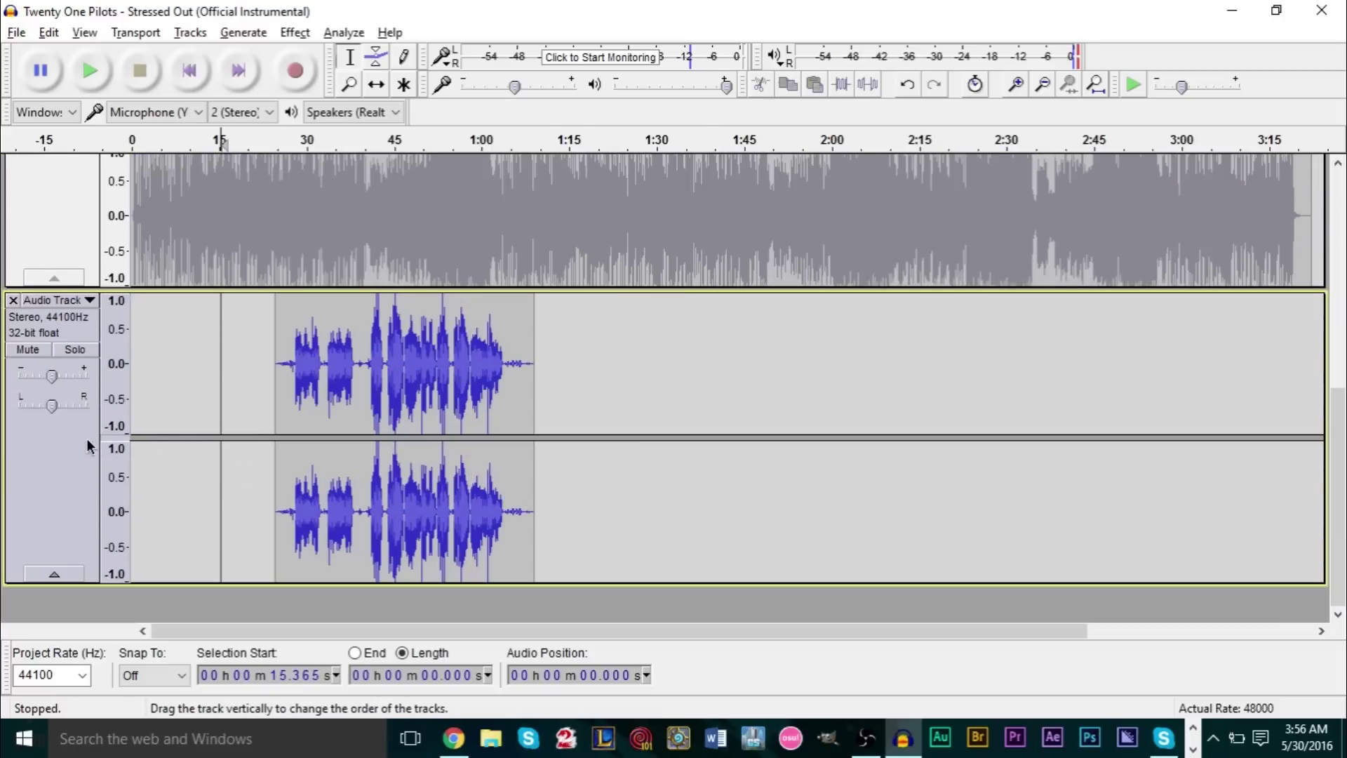
click(78, 446)
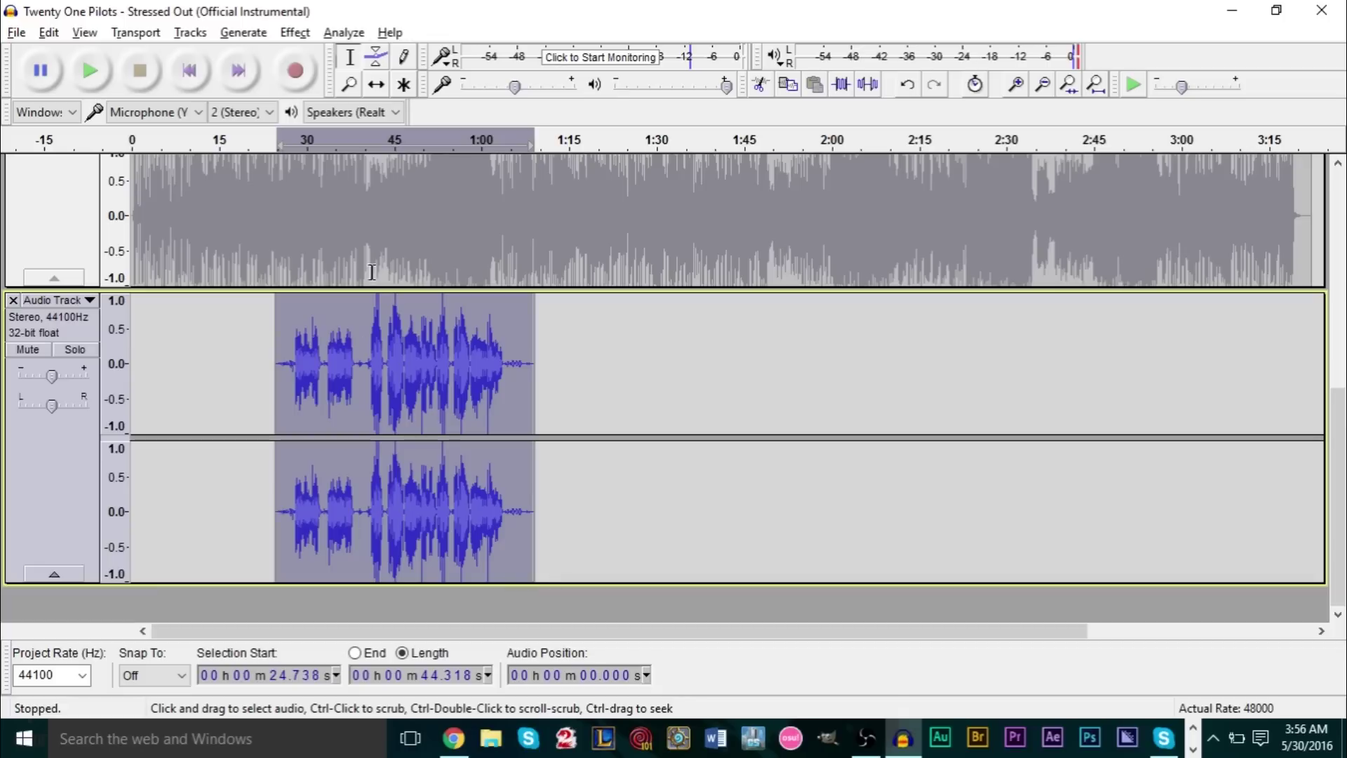
Open the Effect menu and scroll down the list to reach GSnap.
click(304, 36)
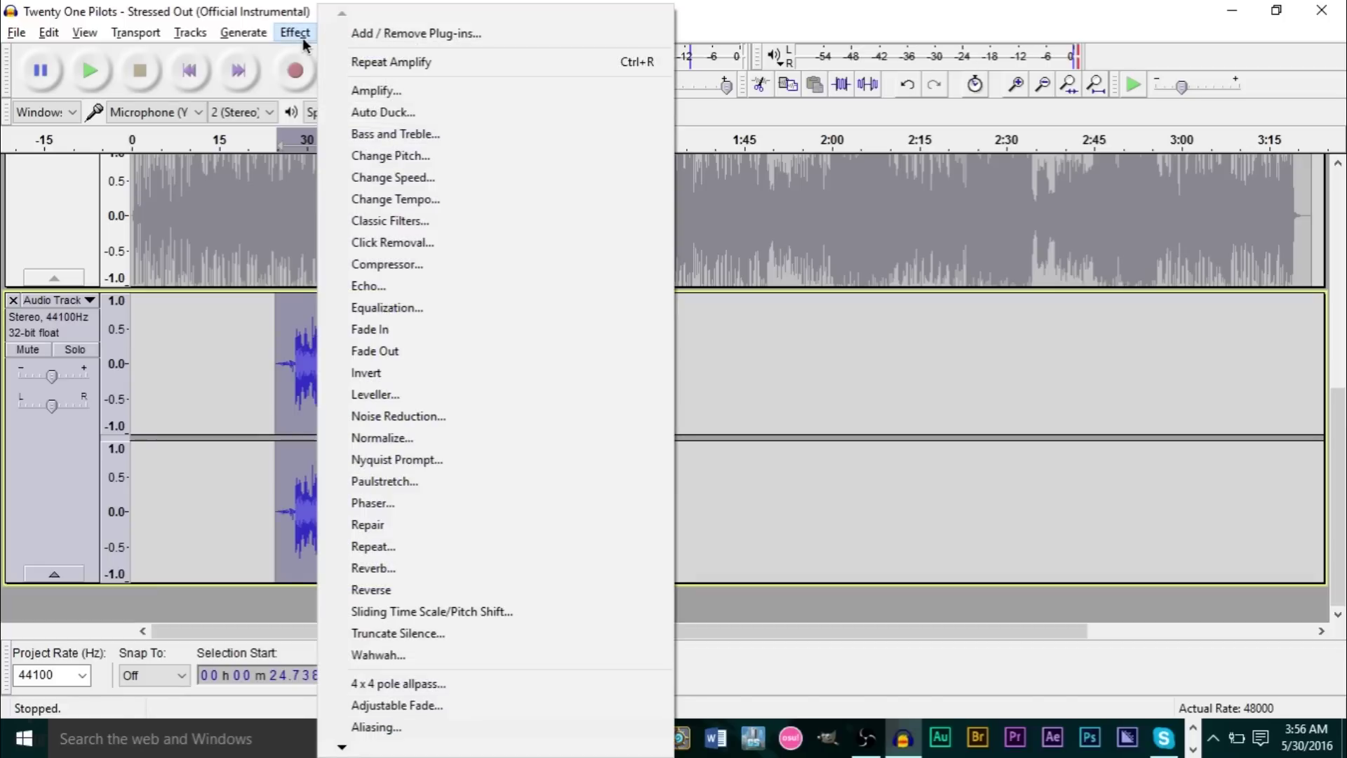
scroll(409, 749, down, 4)
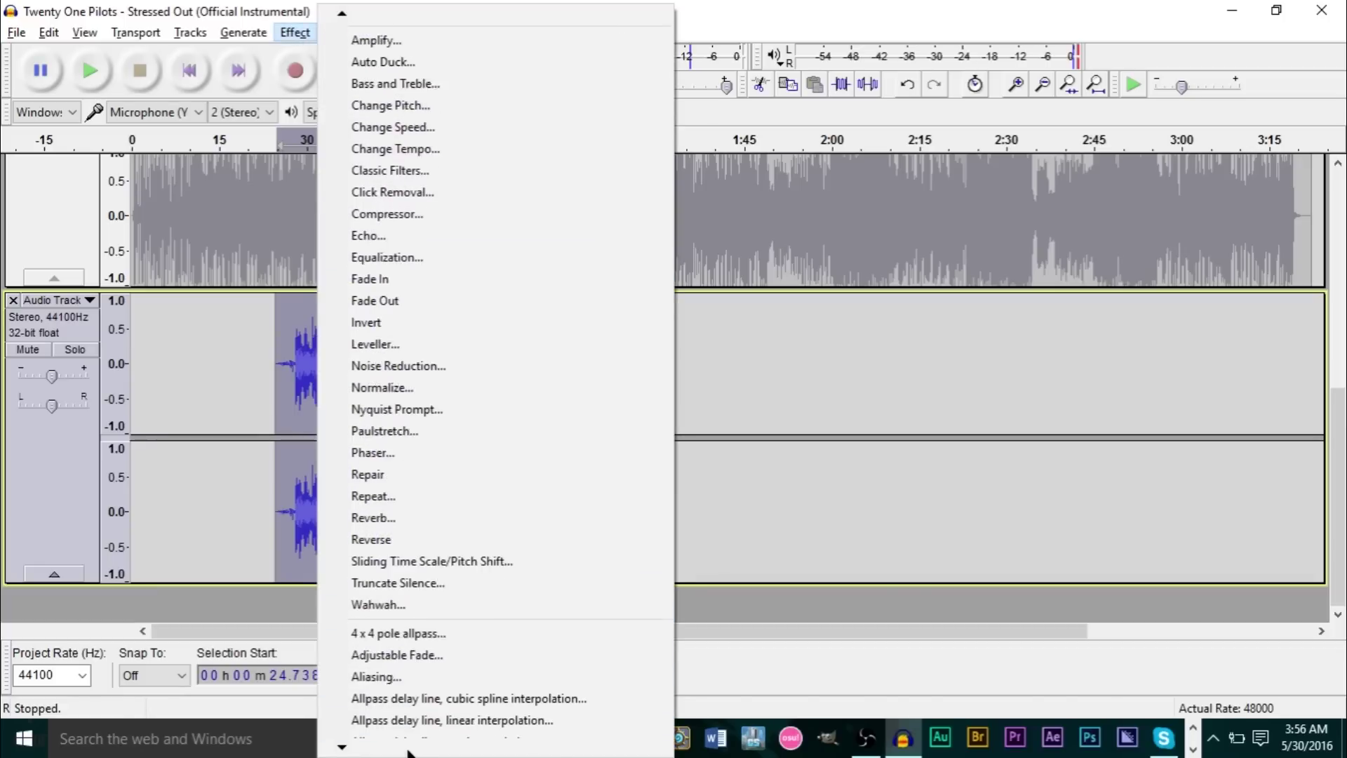
scroll(409, 749, down, 12)
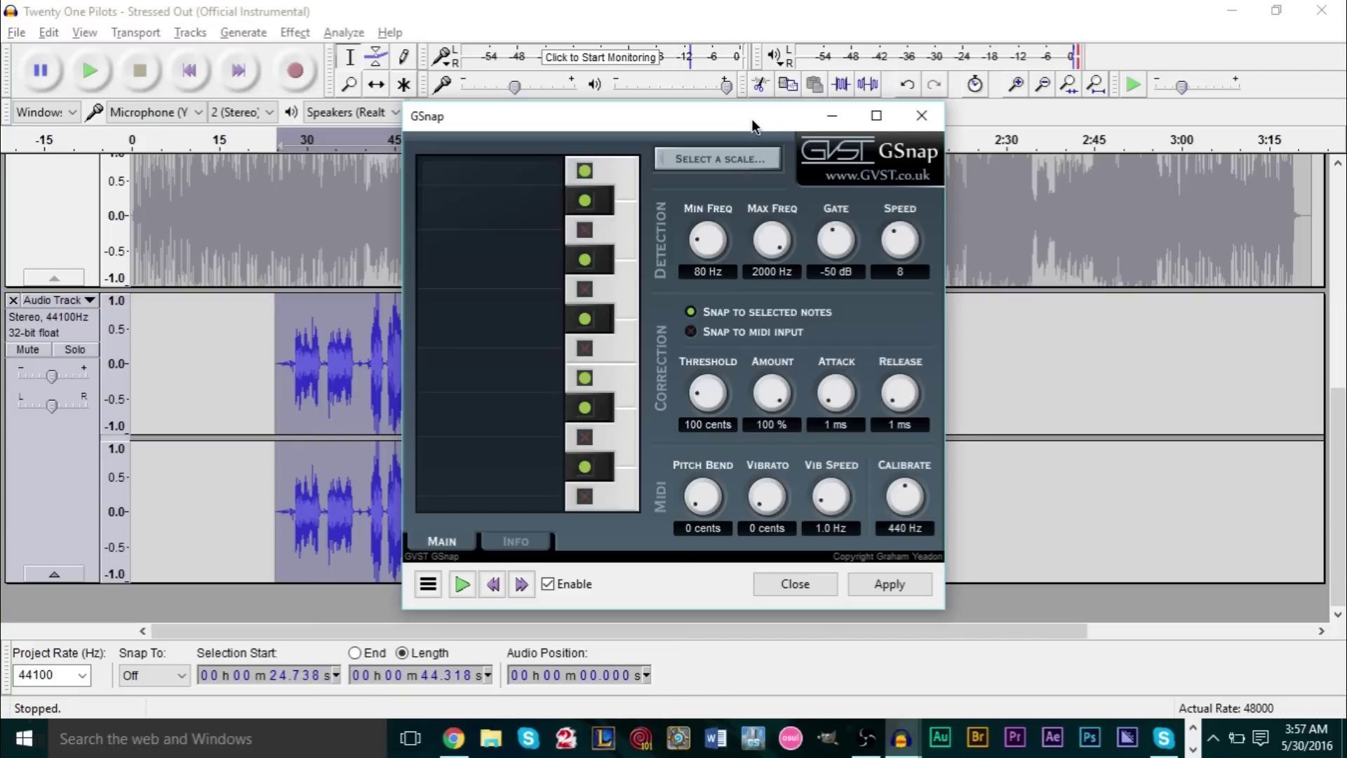
drag(751, 120, 729, 138)
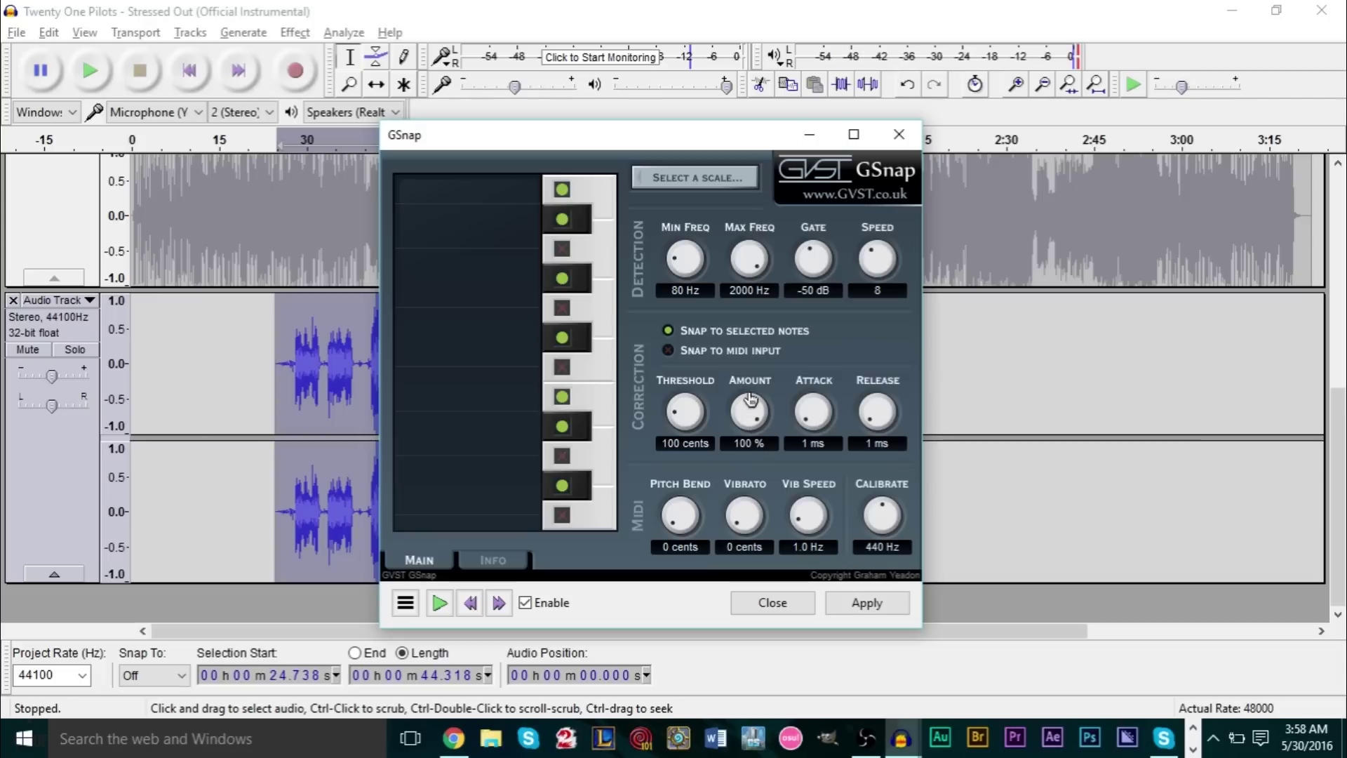
drag(763, 419, 744, 221)
Choose key B and scale Major in GSnap's scale chooser and confirm.
click(680, 179)
drag(648, 320, 763, 295)
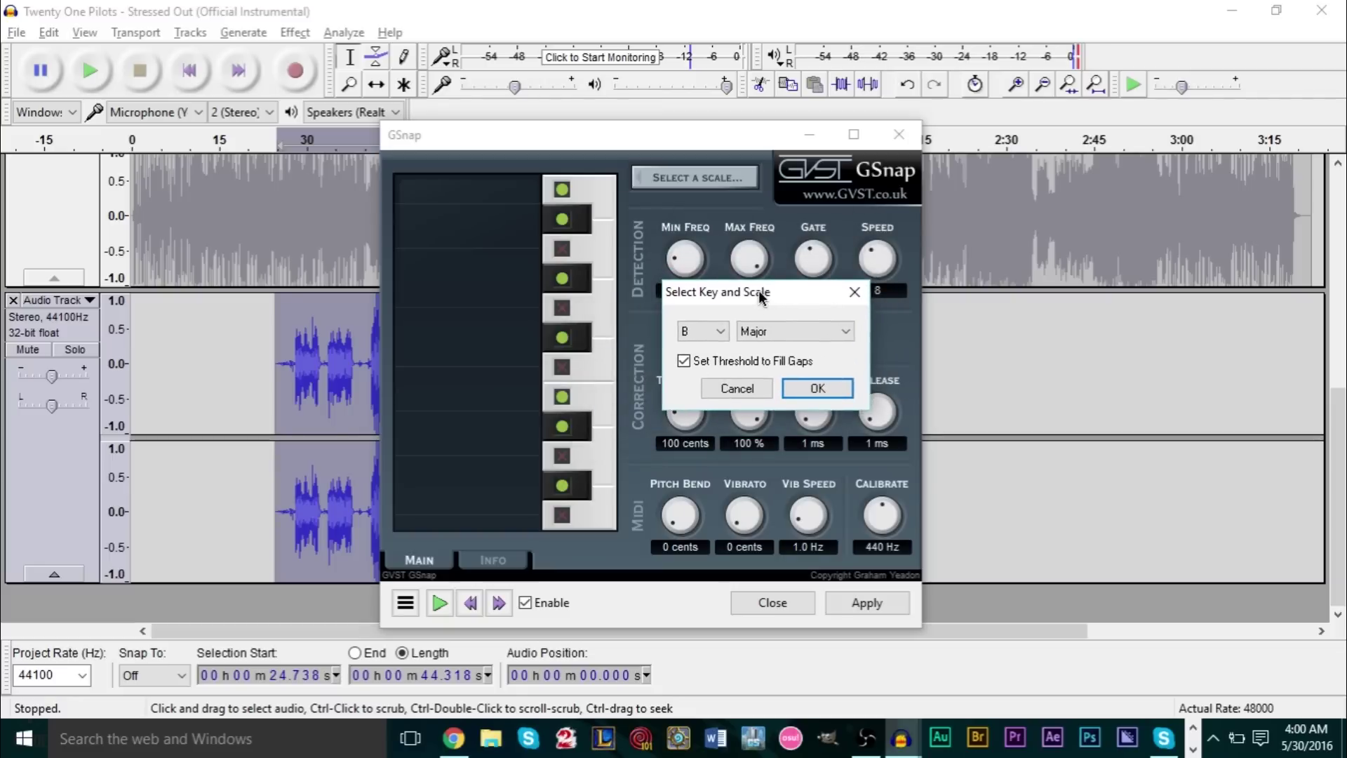
click(698, 332)
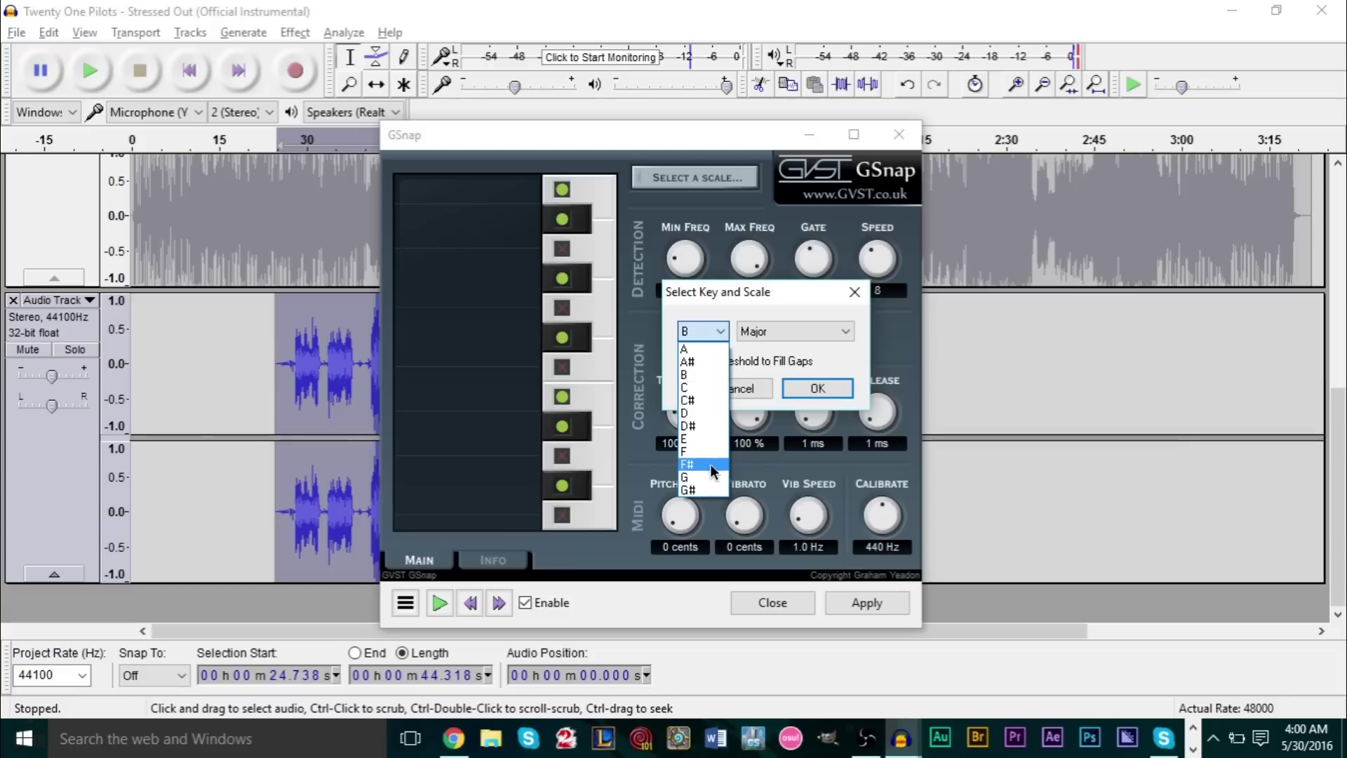
click(717, 376)
click(752, 331)
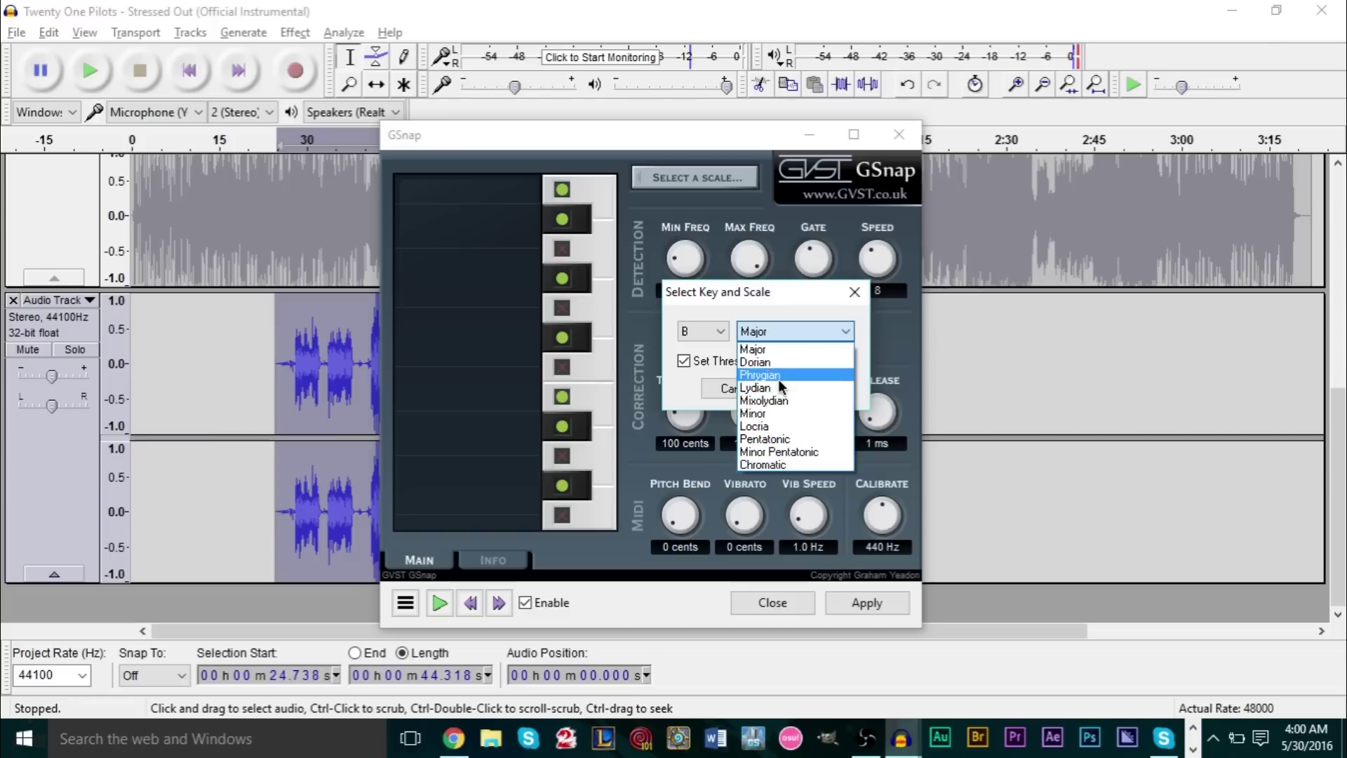
click(798, 348)
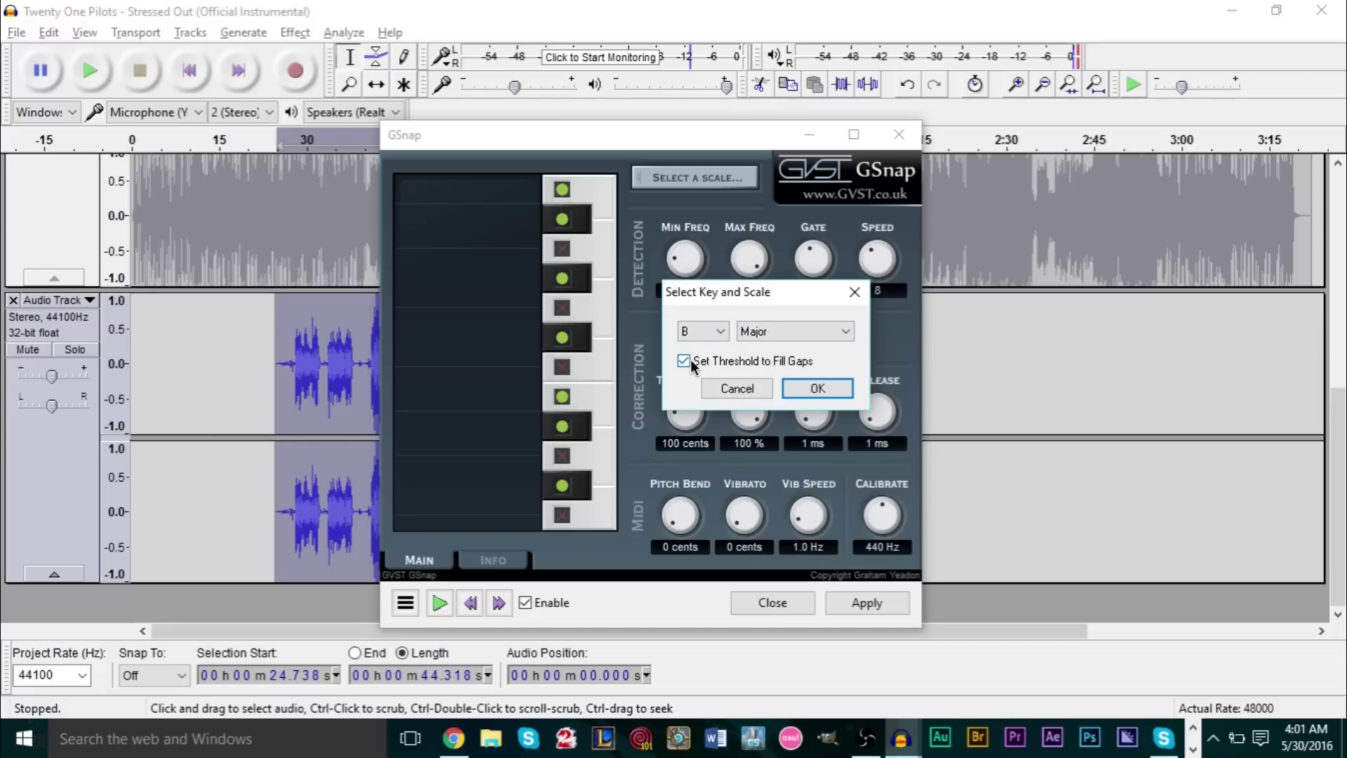
click(817, 388)
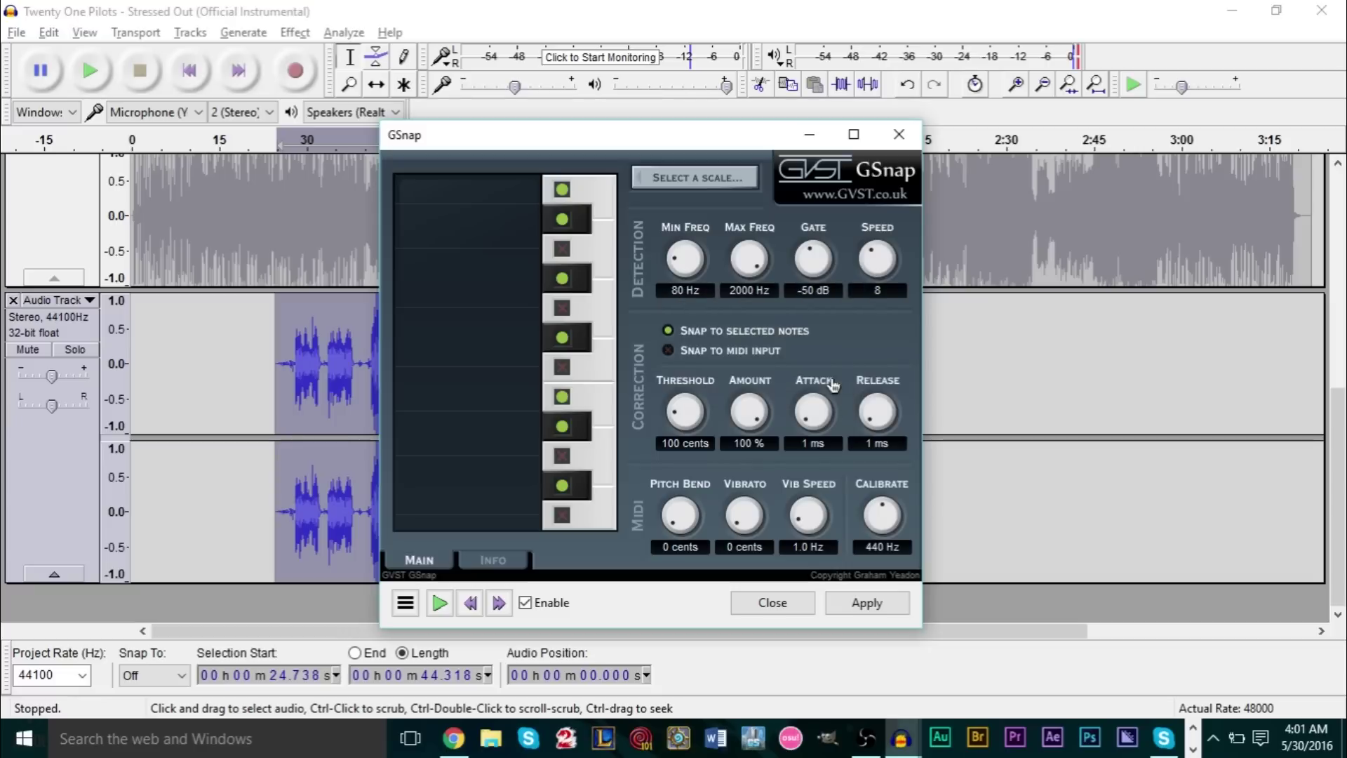
click(439, 603)
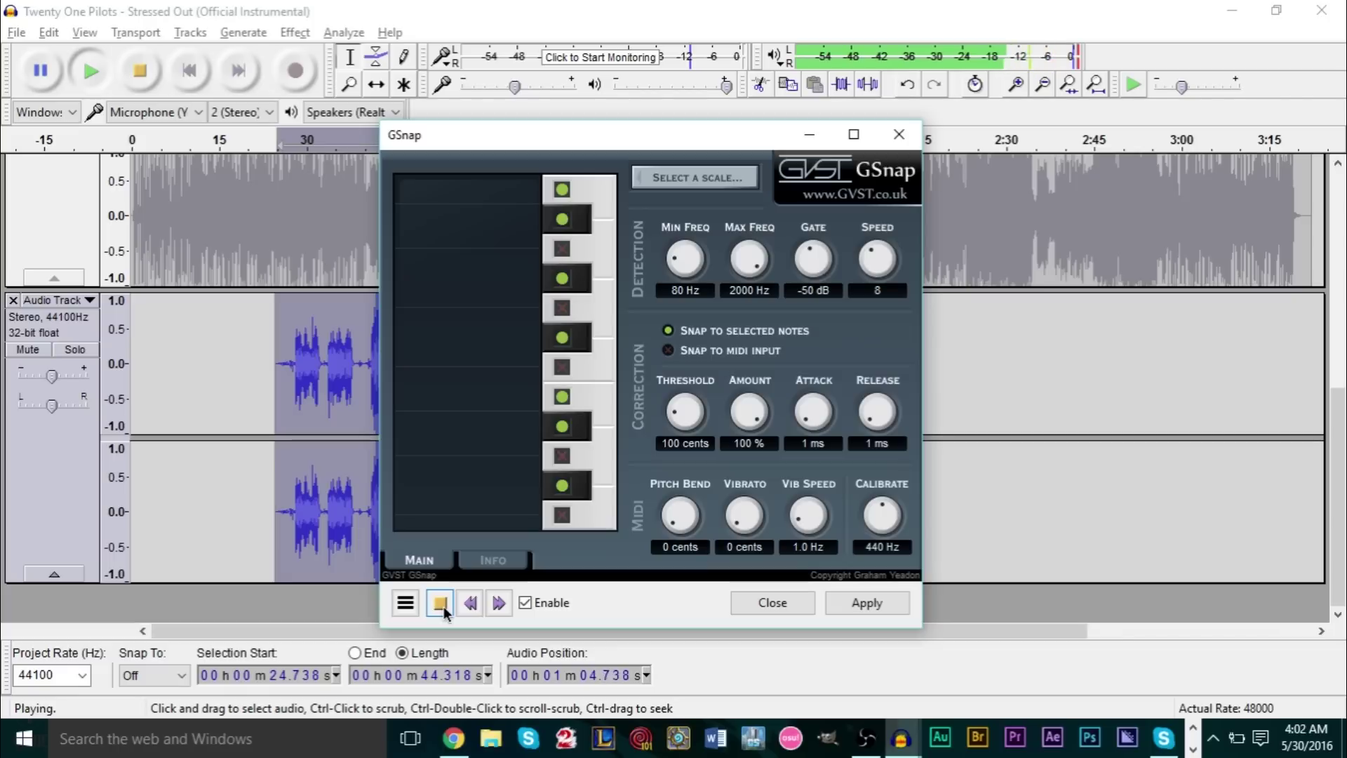
click(441, 603)
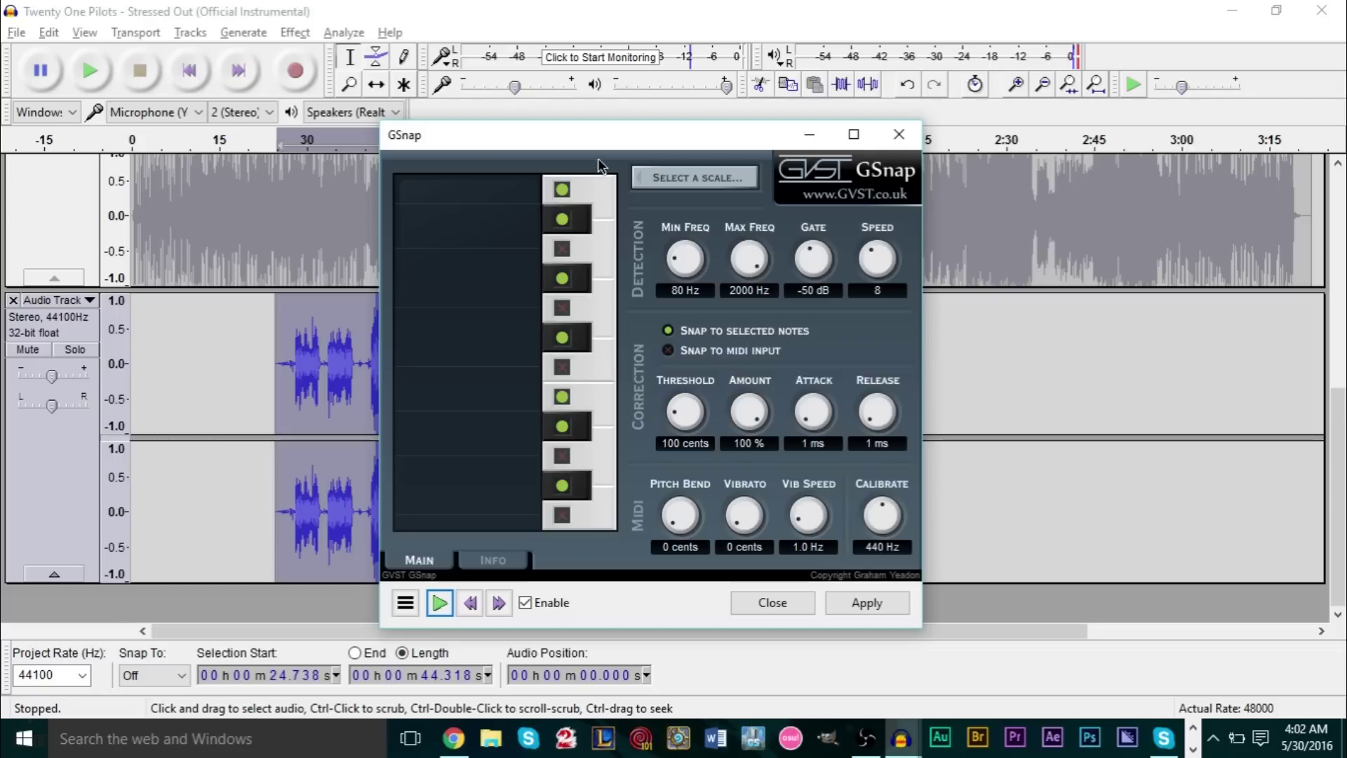
drag(695, 125, 758, 71)
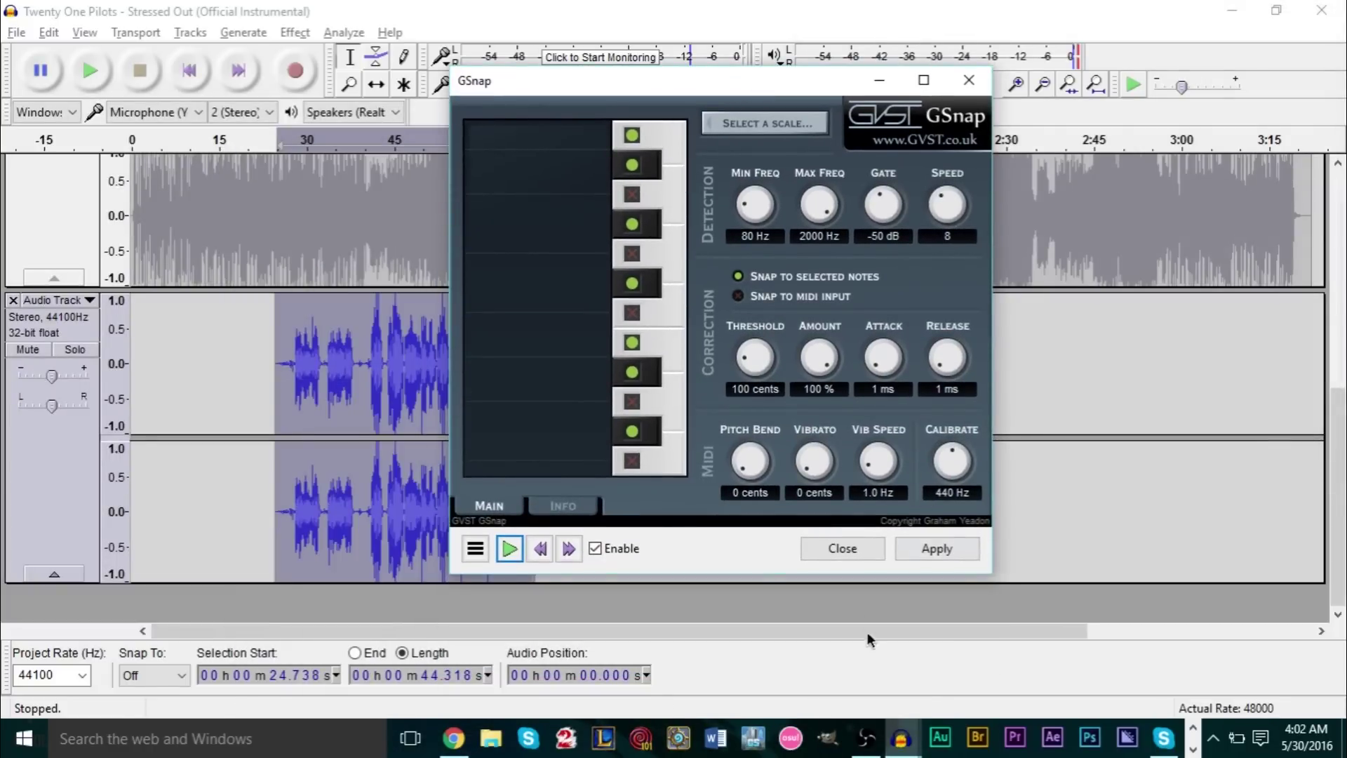
Apply GSnap's correction to the vocals, close the plug-in window, and deselect.
click(934, 554)
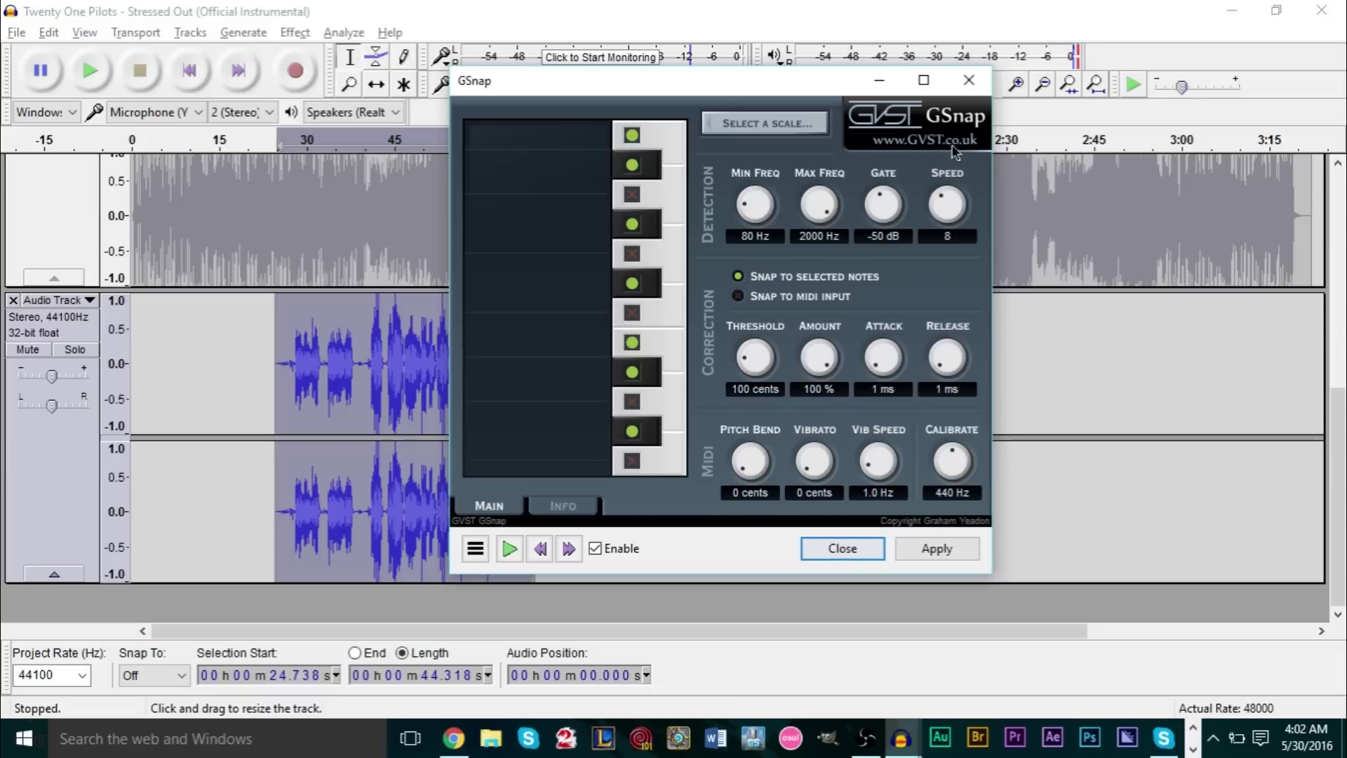
click(969, 80)
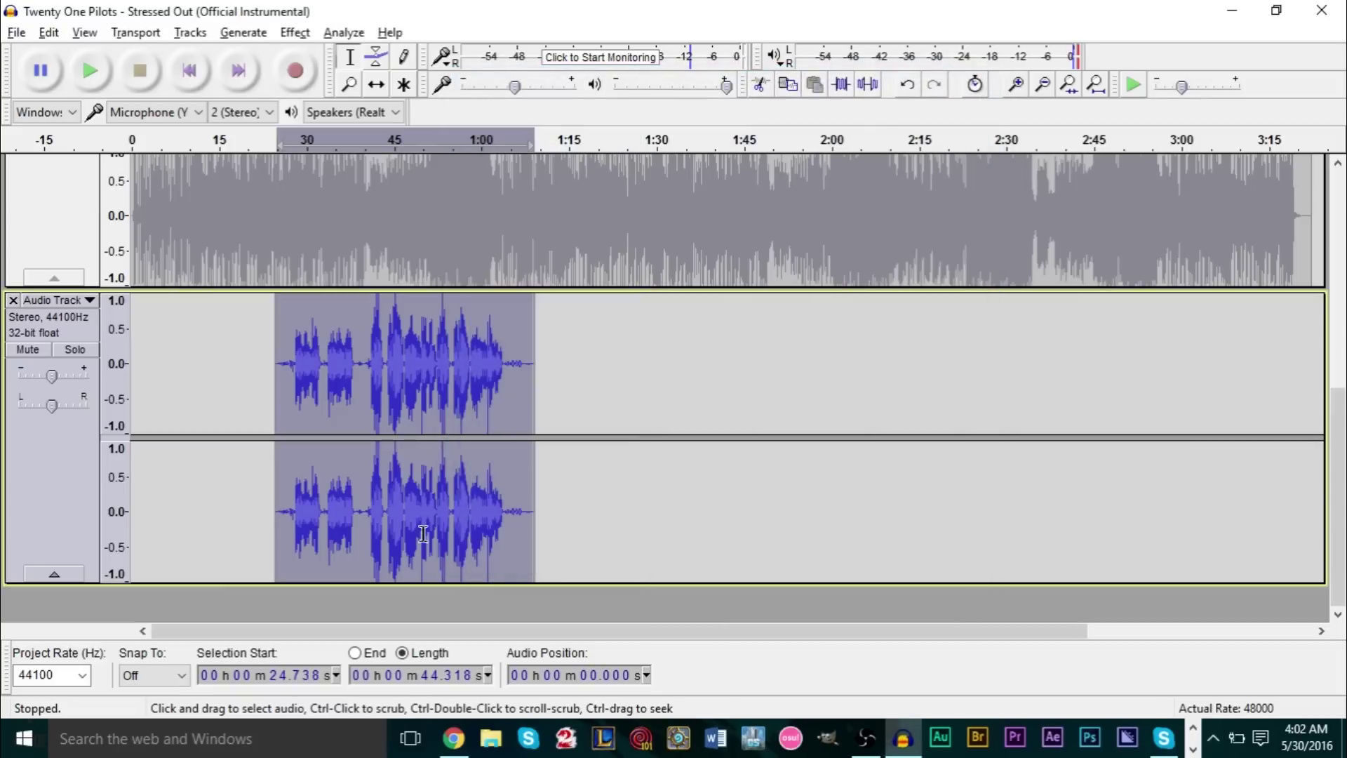
click(611, 398)
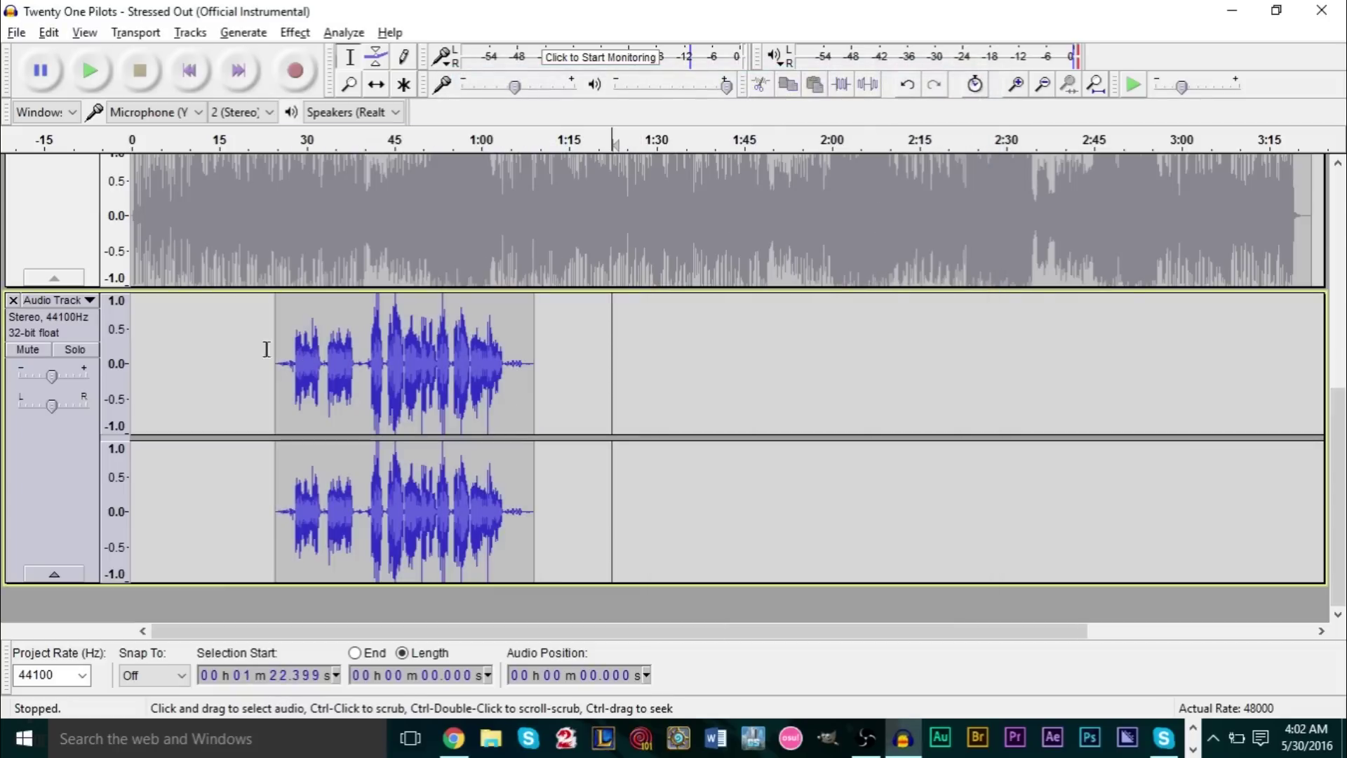
Adjust the zoom and select the vocal clip's dense middle section, about 38.8 s to 66 s.
key(ctrl+1)
key(ctrl+1)
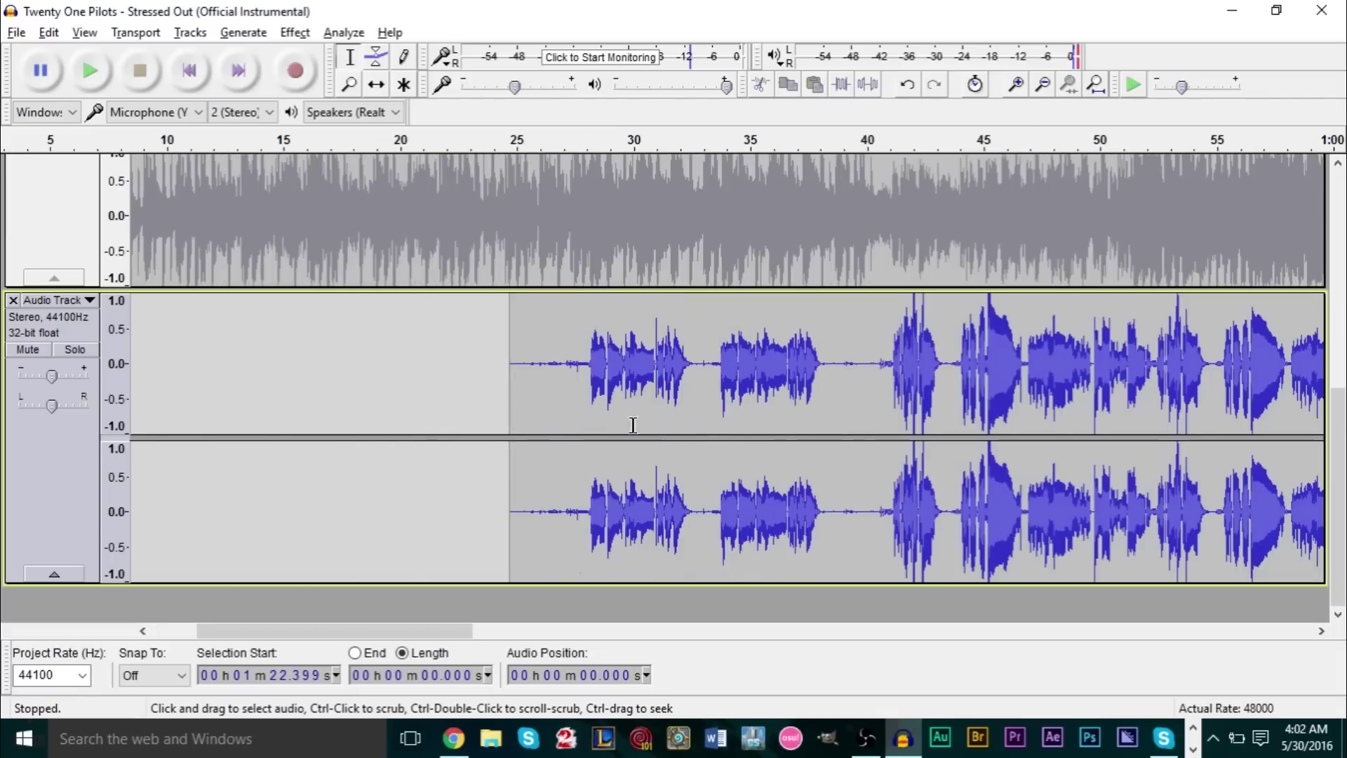
drag(838, 418, 559, 393)
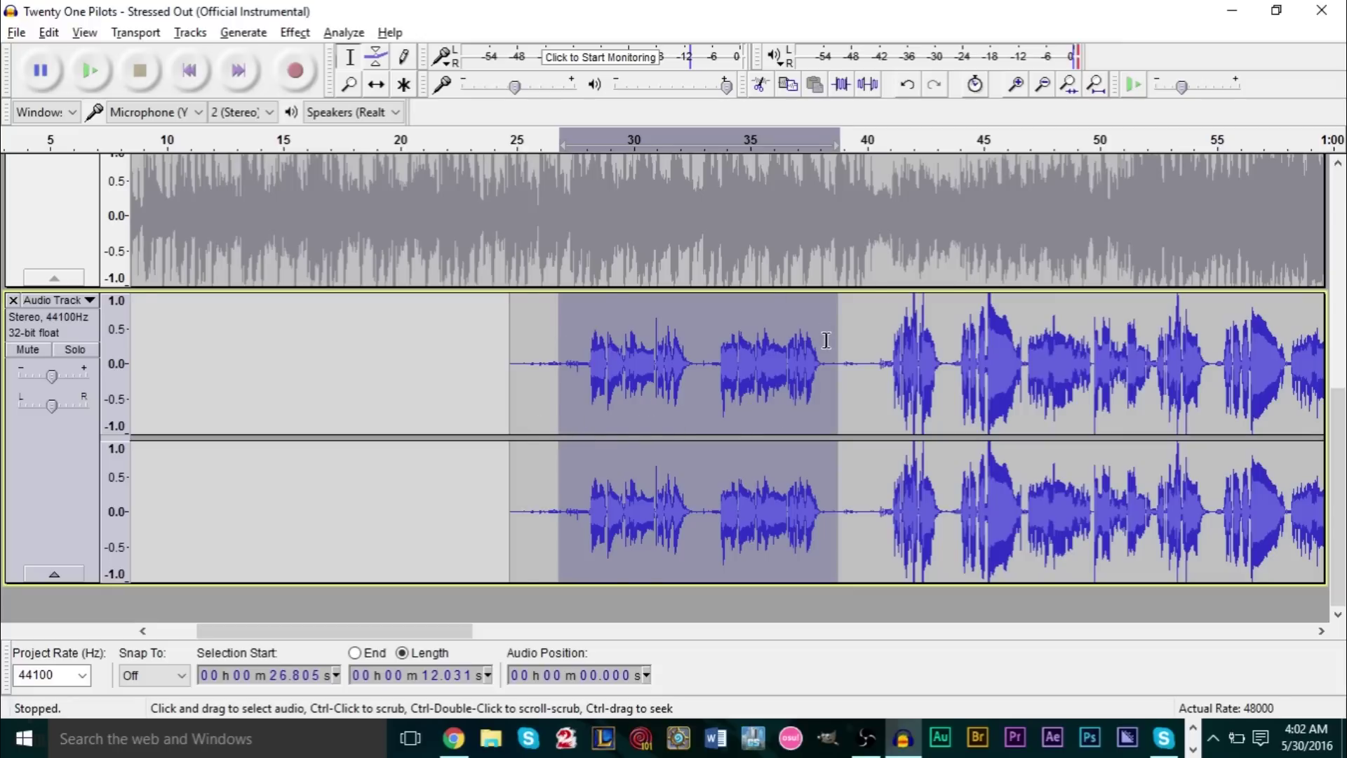
key(ctrl+3)
drag(904, 416, 582, 419)
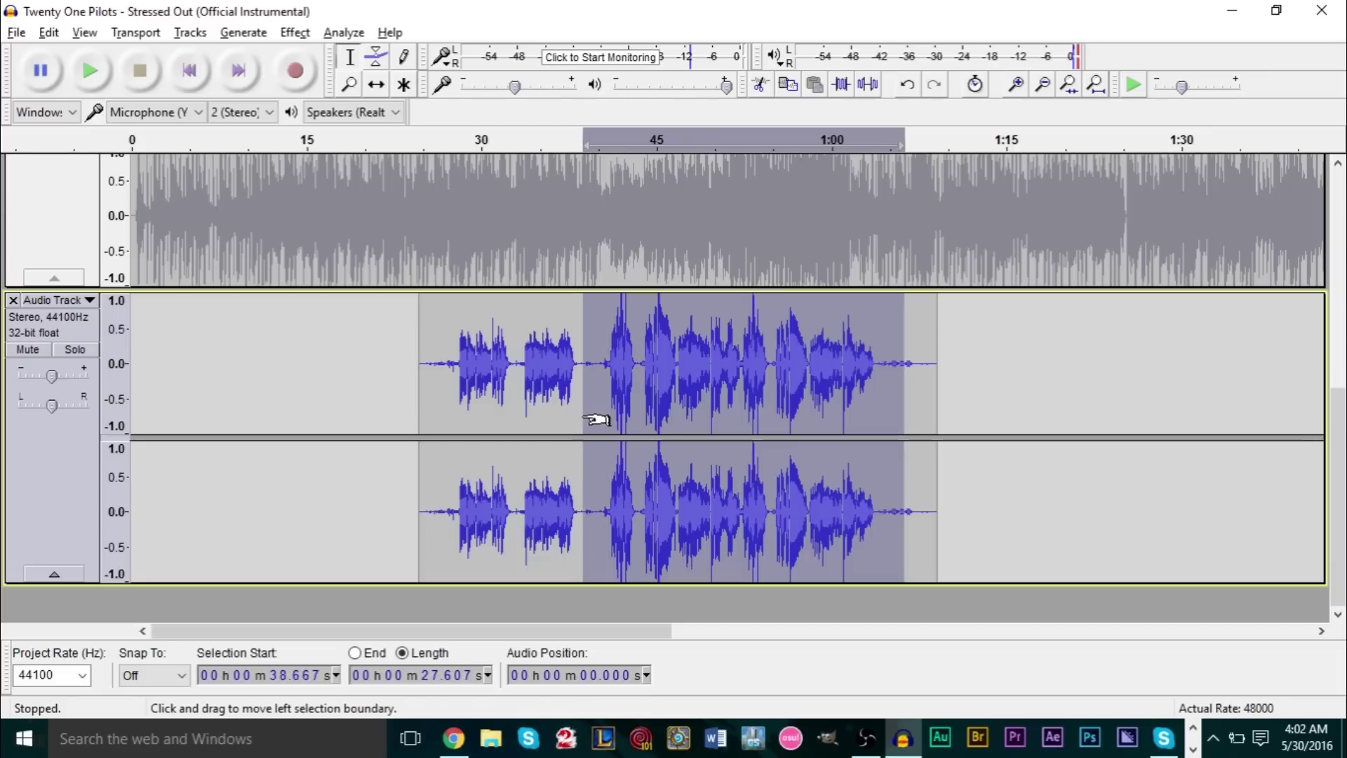
drag(353, 373, 1052, 416)
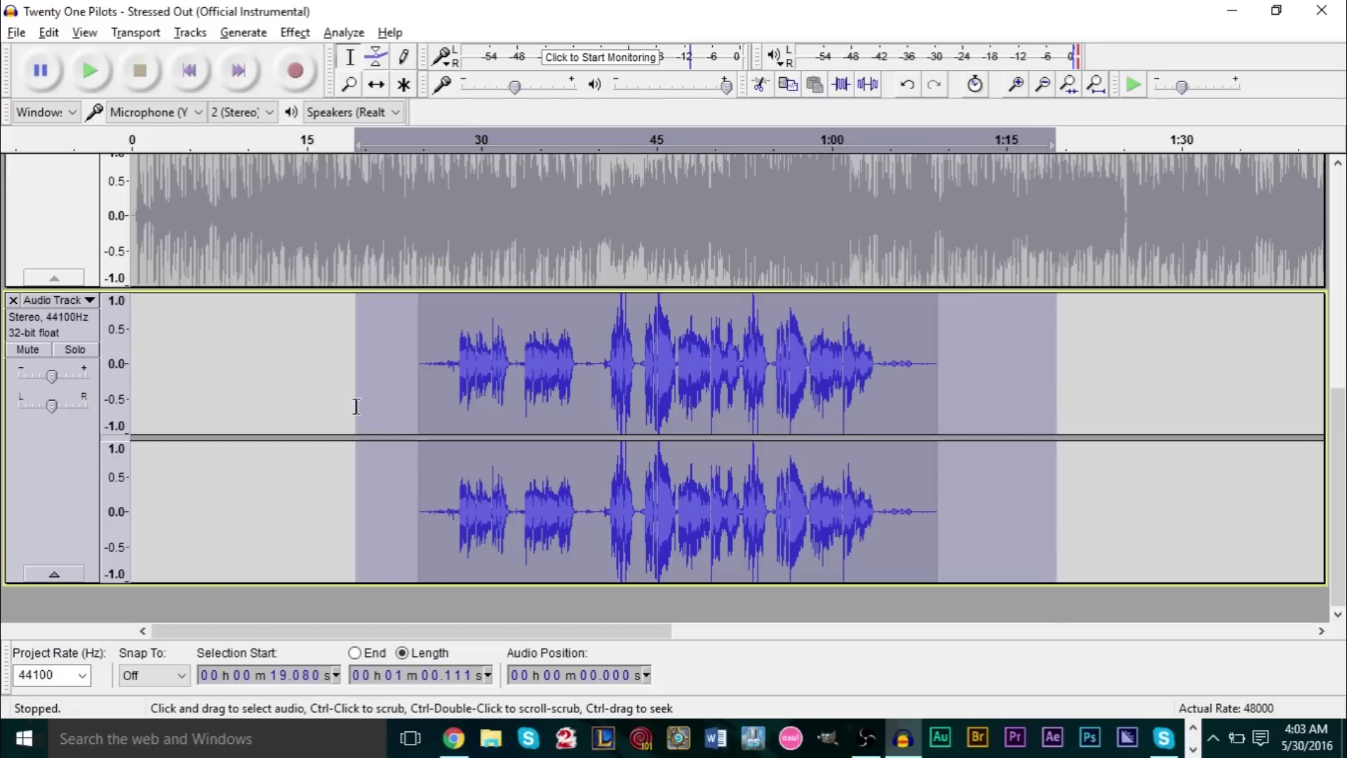
drag(315, 373, 1092, 373)
drag(264, 348, 998, 397)
click(1075, 397)
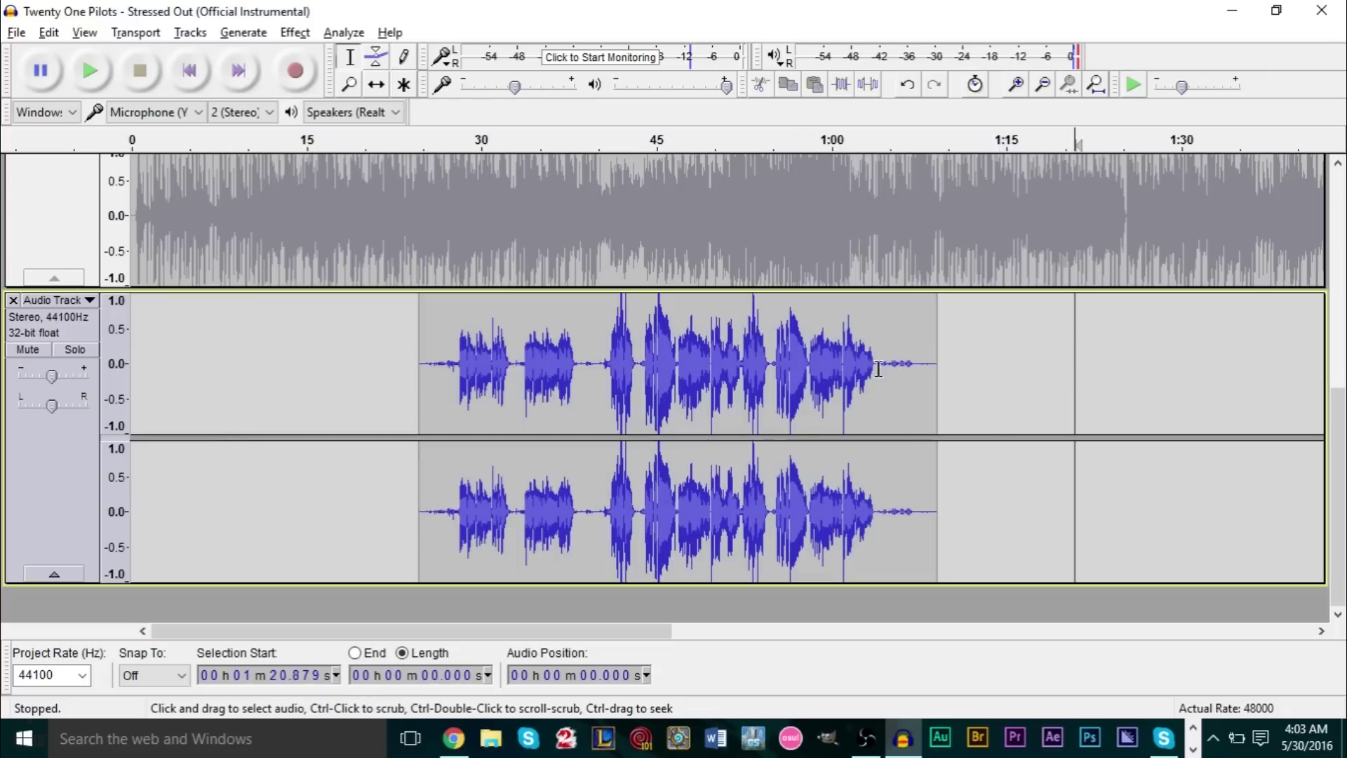
drag(439, 386, 597, 412)
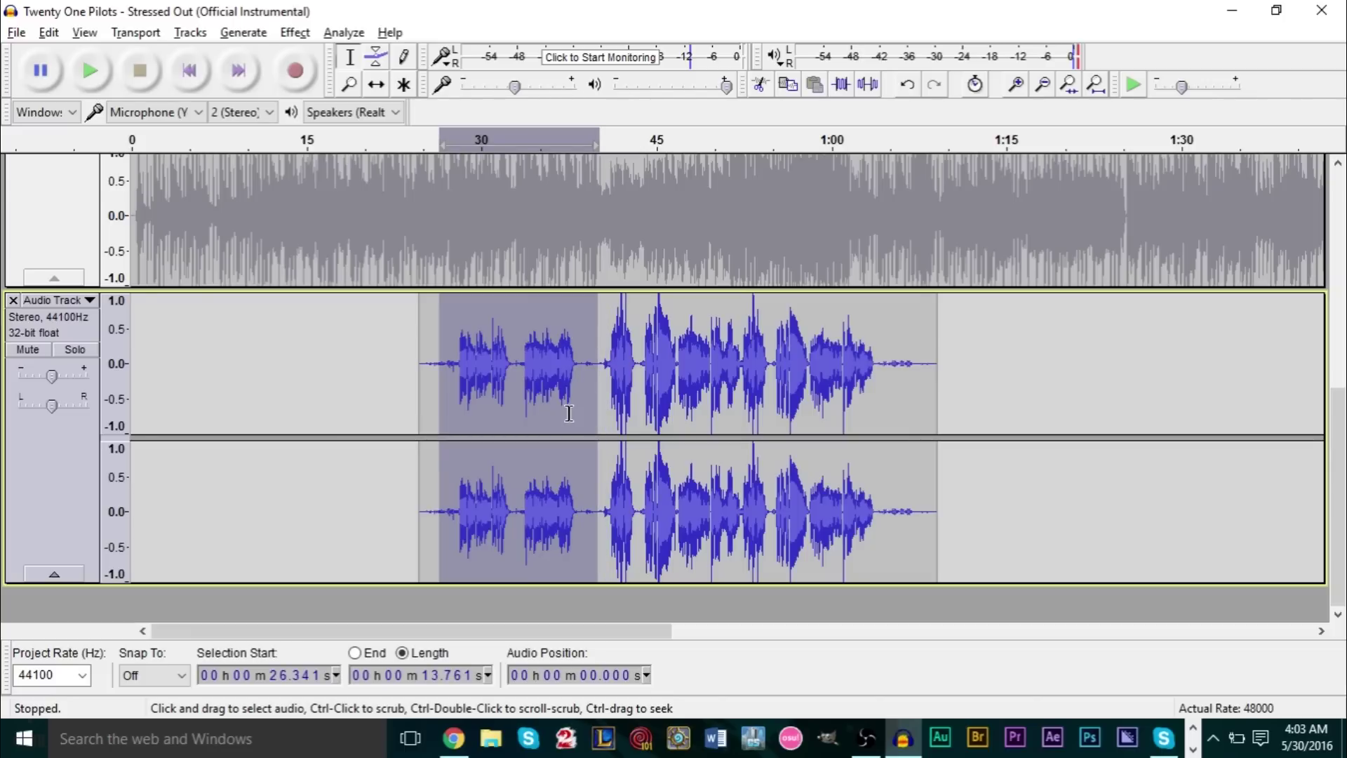
drag(905, 410, 588, 412)
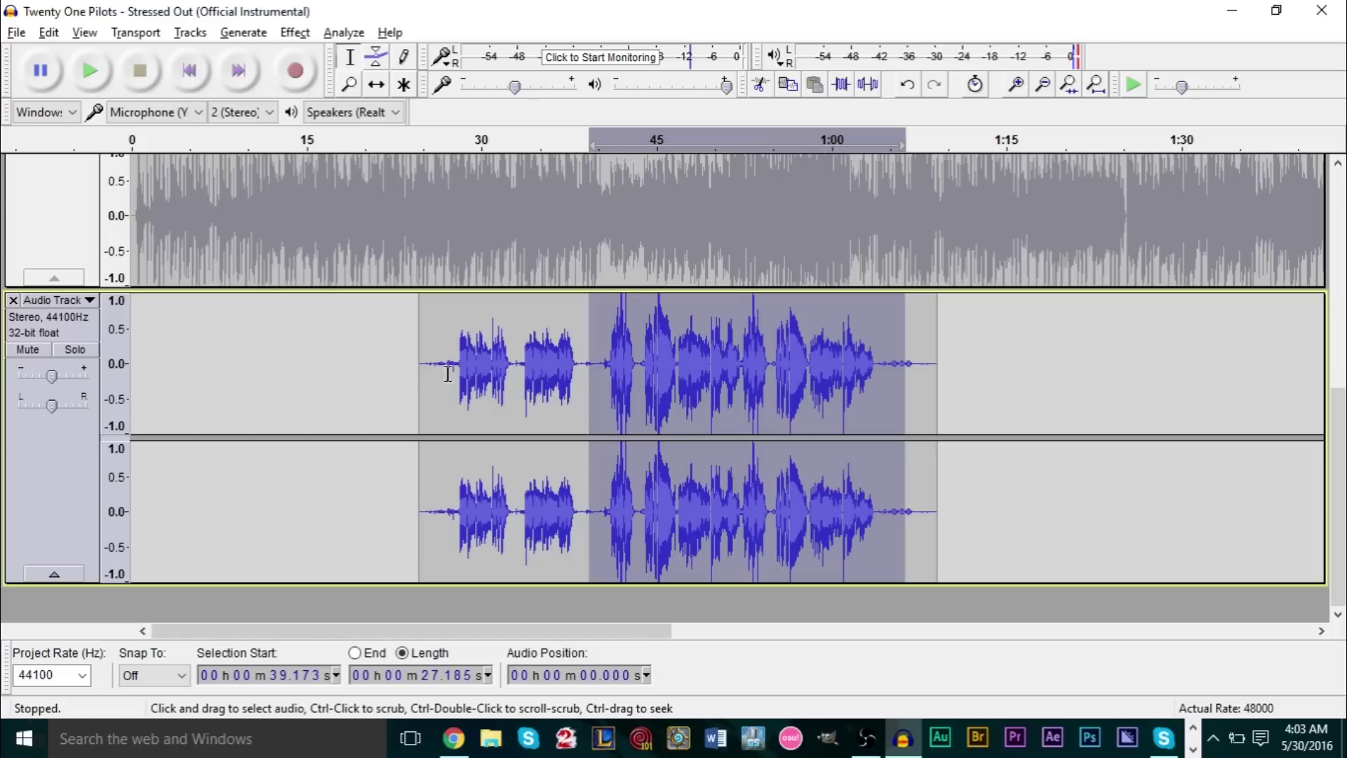
Deselect the vocal clip so the start sits at 19.671 s, then scroll up to the instrumental tracks.
click(361, 372)
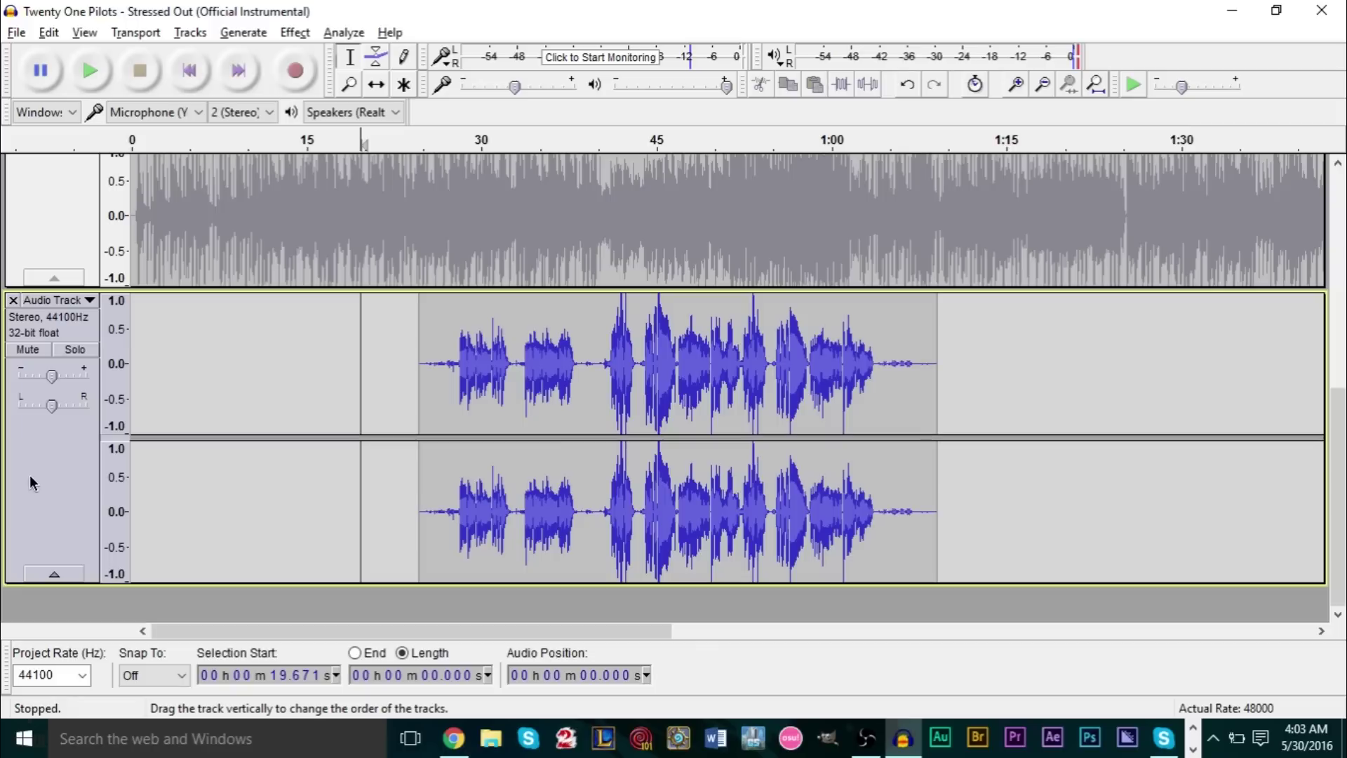
scroll(43, 407, up, 6)
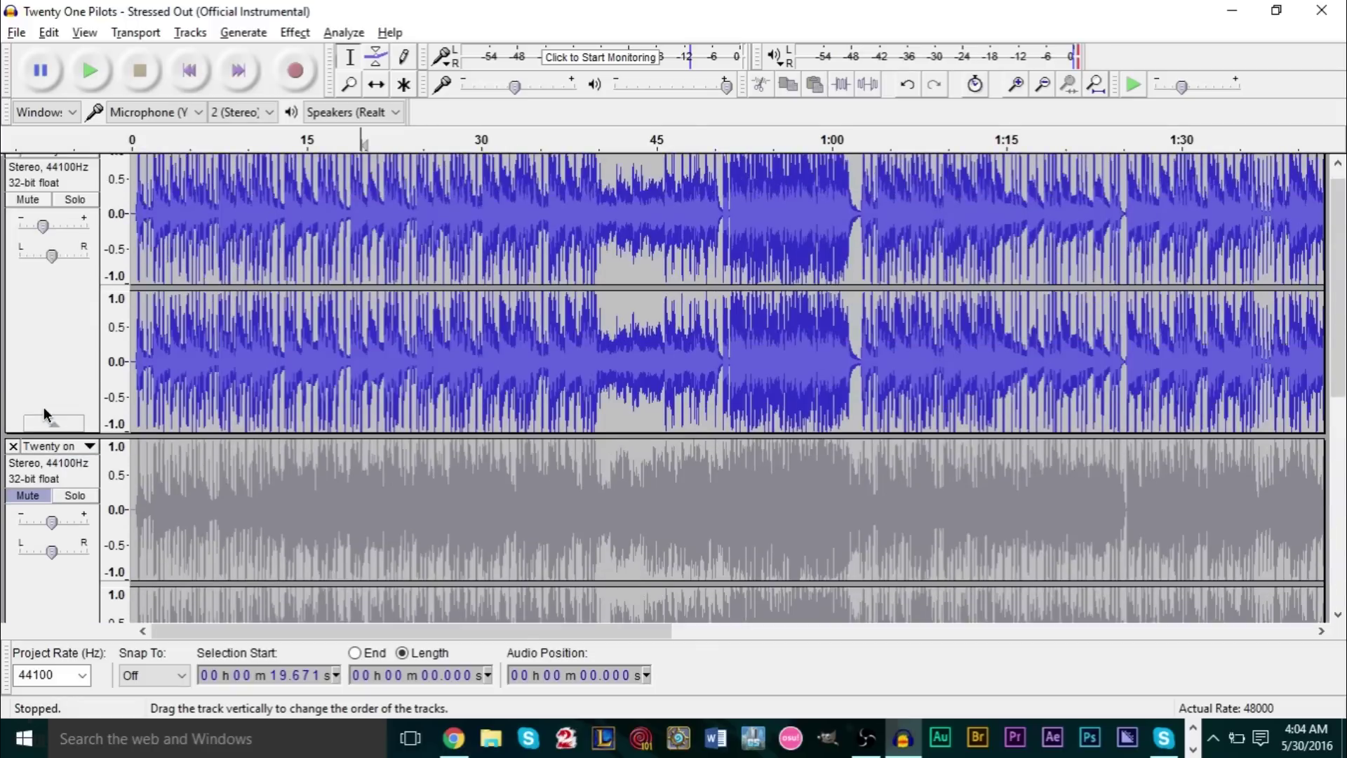